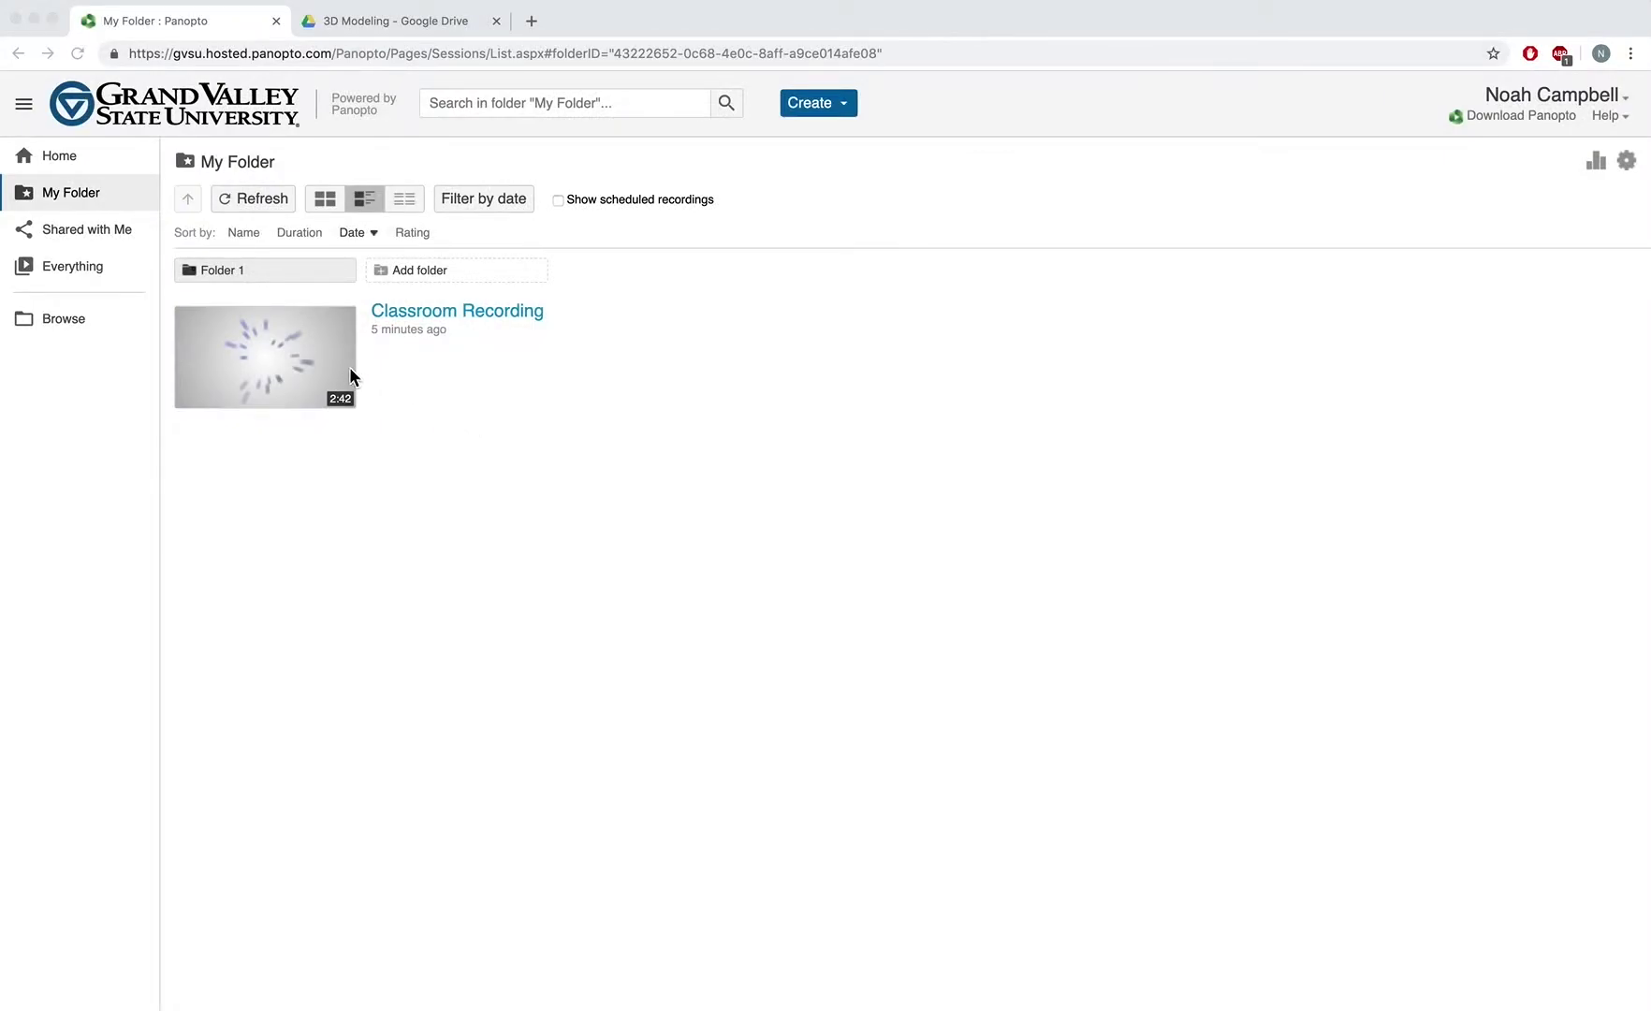
Step: Open the Classroom Recording for editing and add a quiz at 2:33 in the video
click(448, 354)
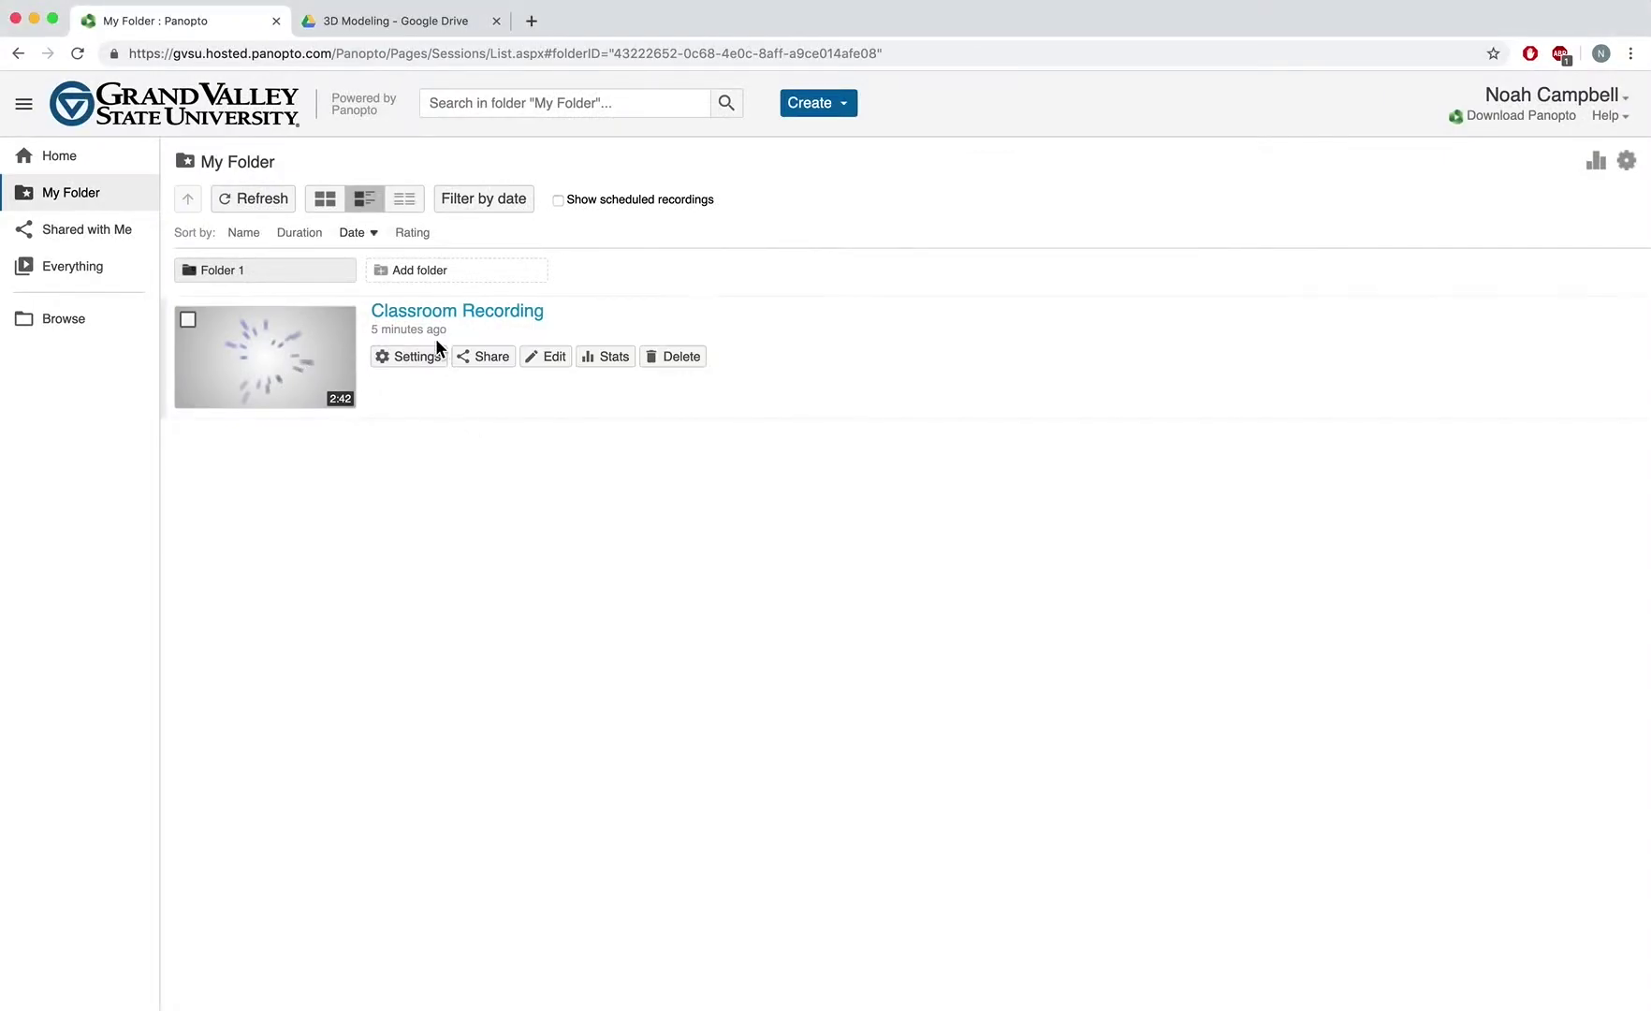
click(561, 357)
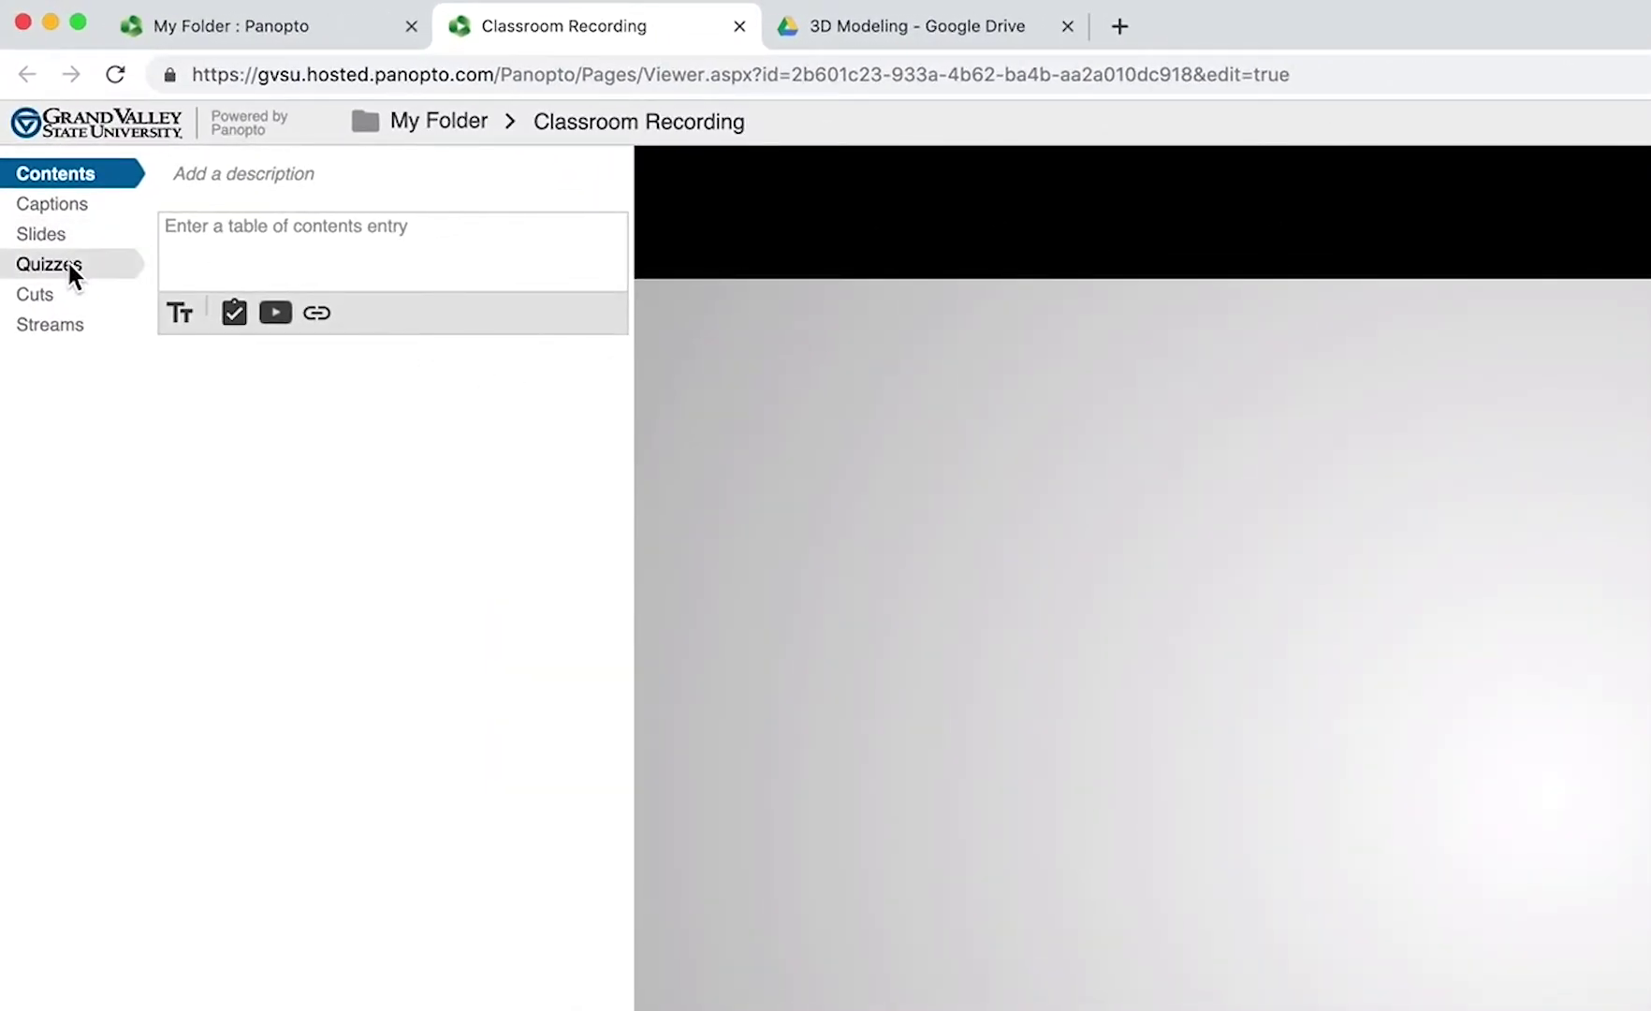
click(69, 267)
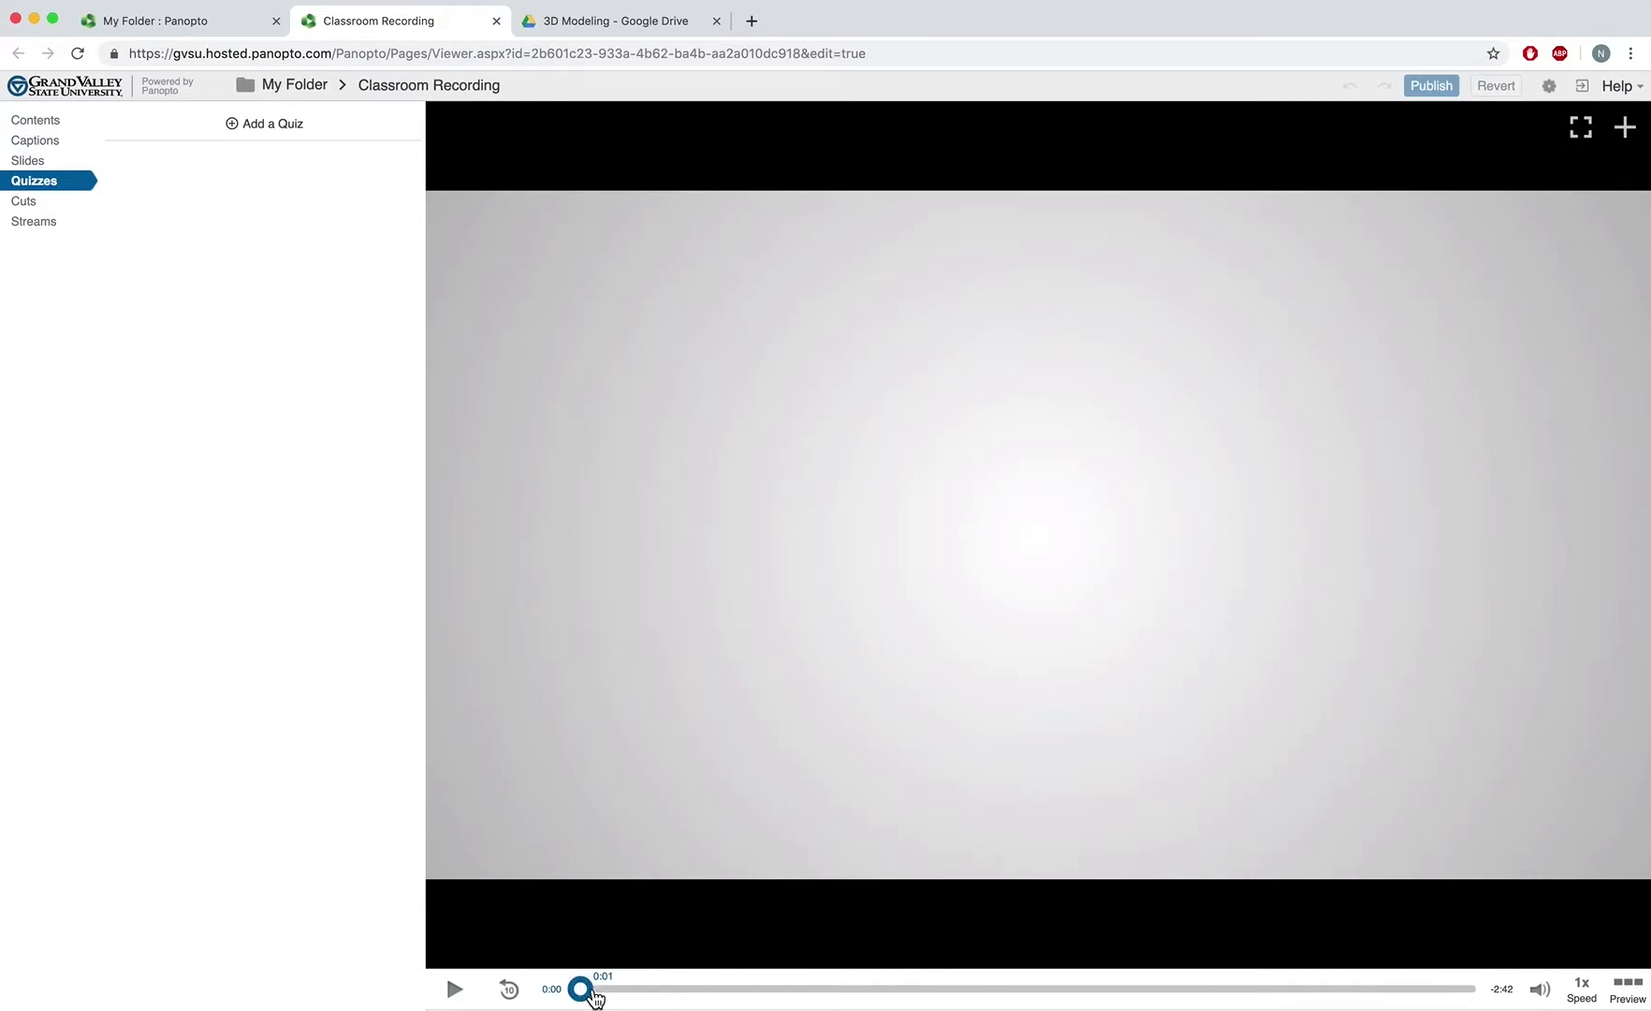
drag(599, 990, 1429, 988)
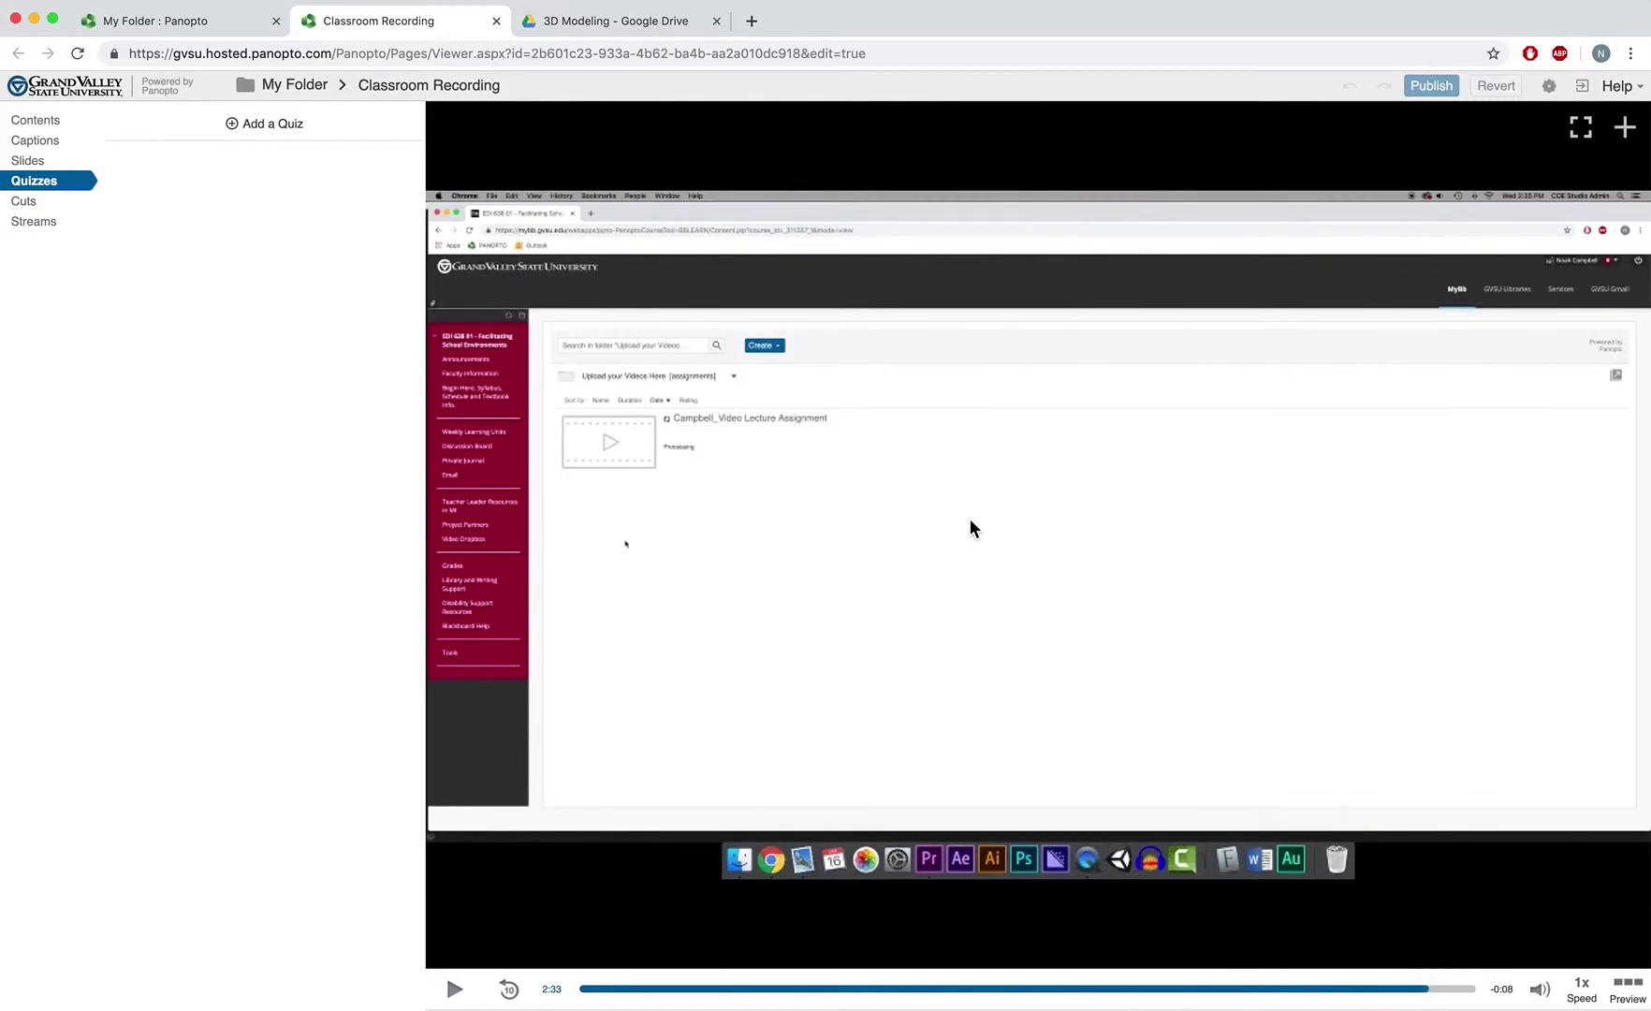
click(271, 126)
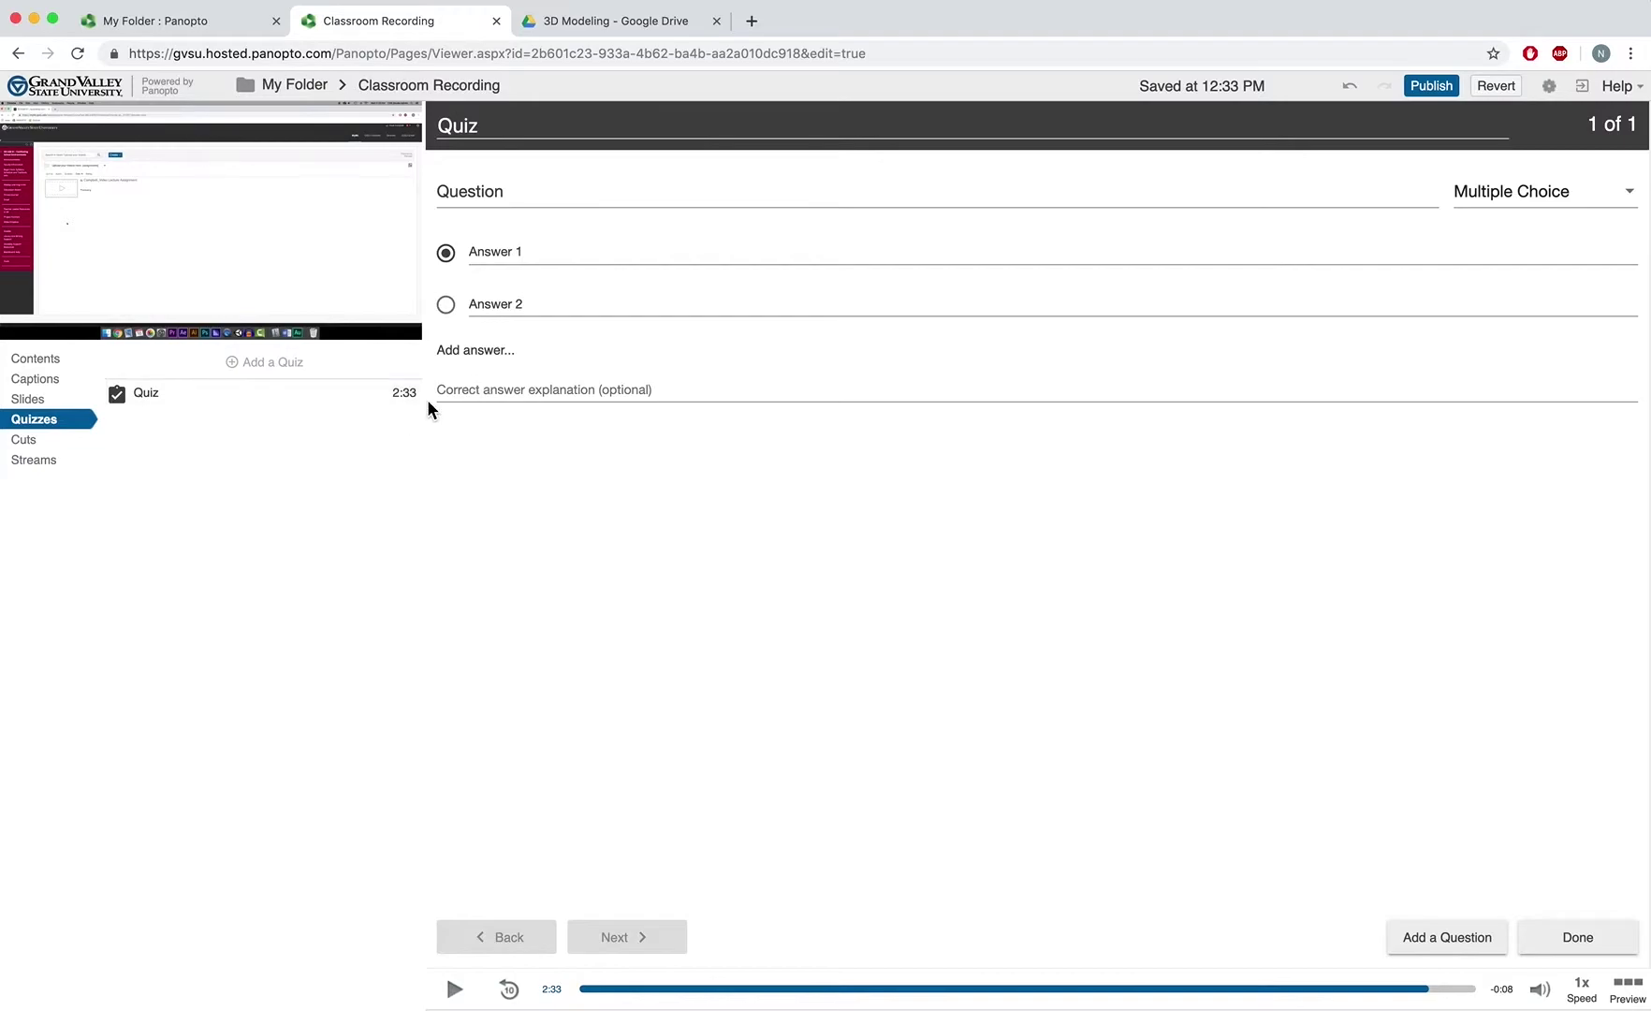
Step: Set up a multiple choice question "What is you favorite color?" with the answers Blue and Red
click(1526, 206)
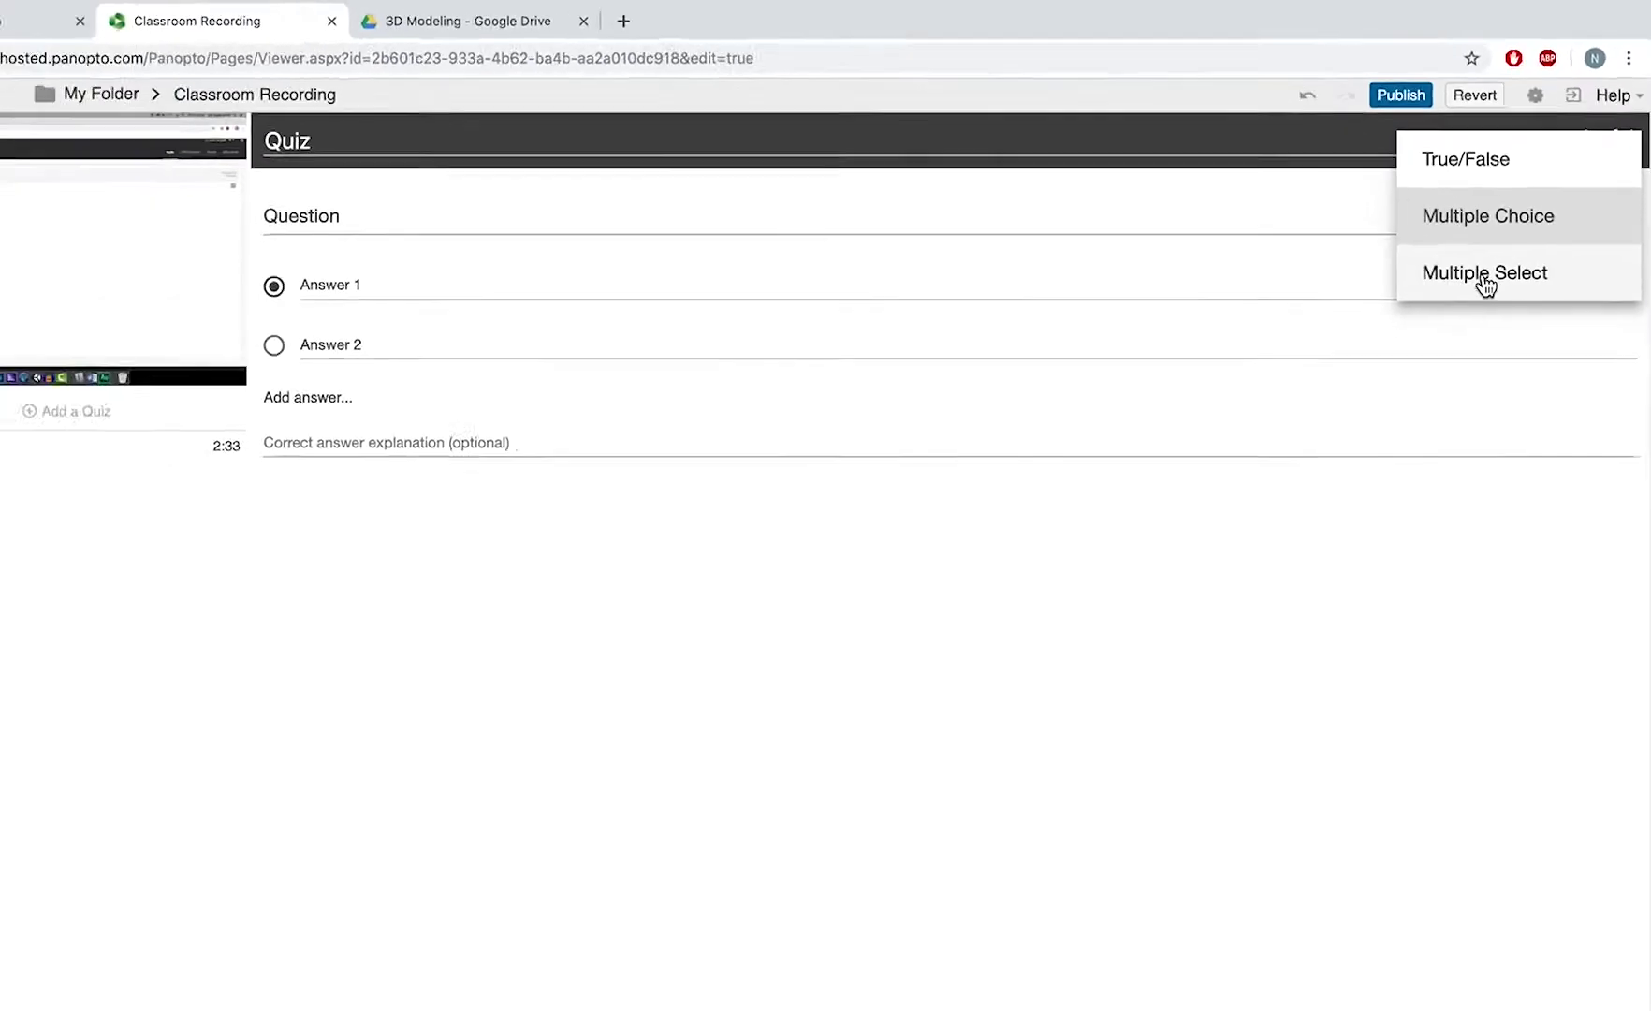
click(1498, 217)
double_click(338, 214)
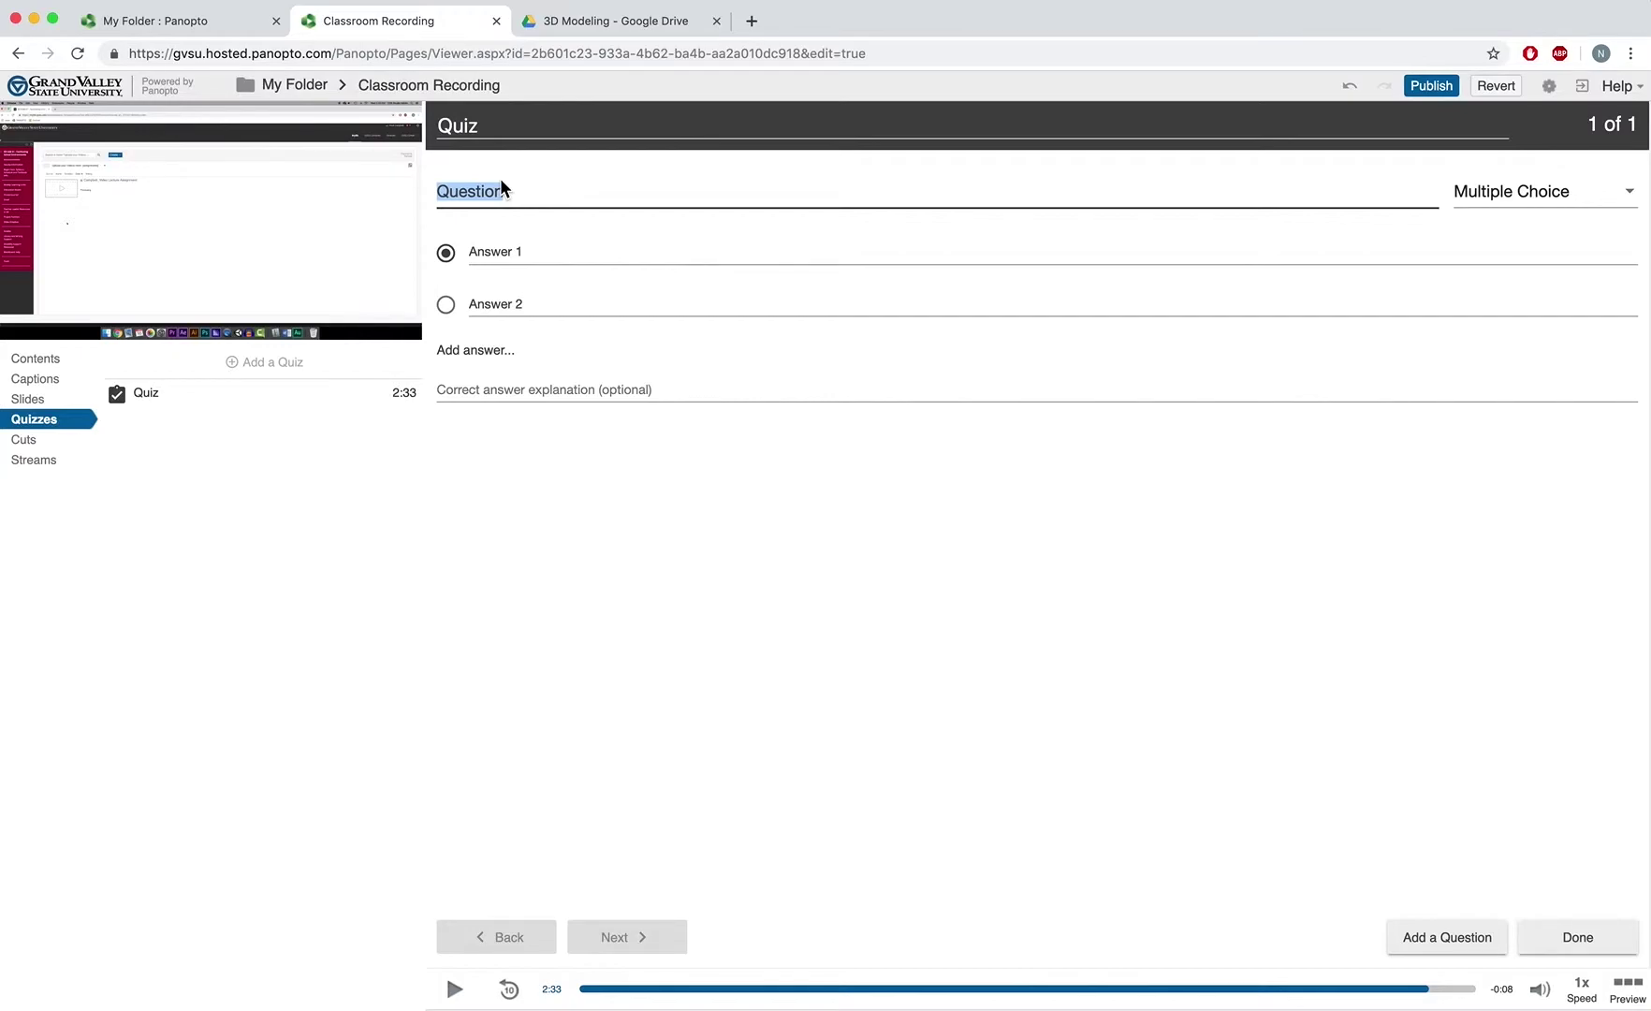
text(What is you favorite color?)
key(Tab)
text(Blue)
key(Tab)
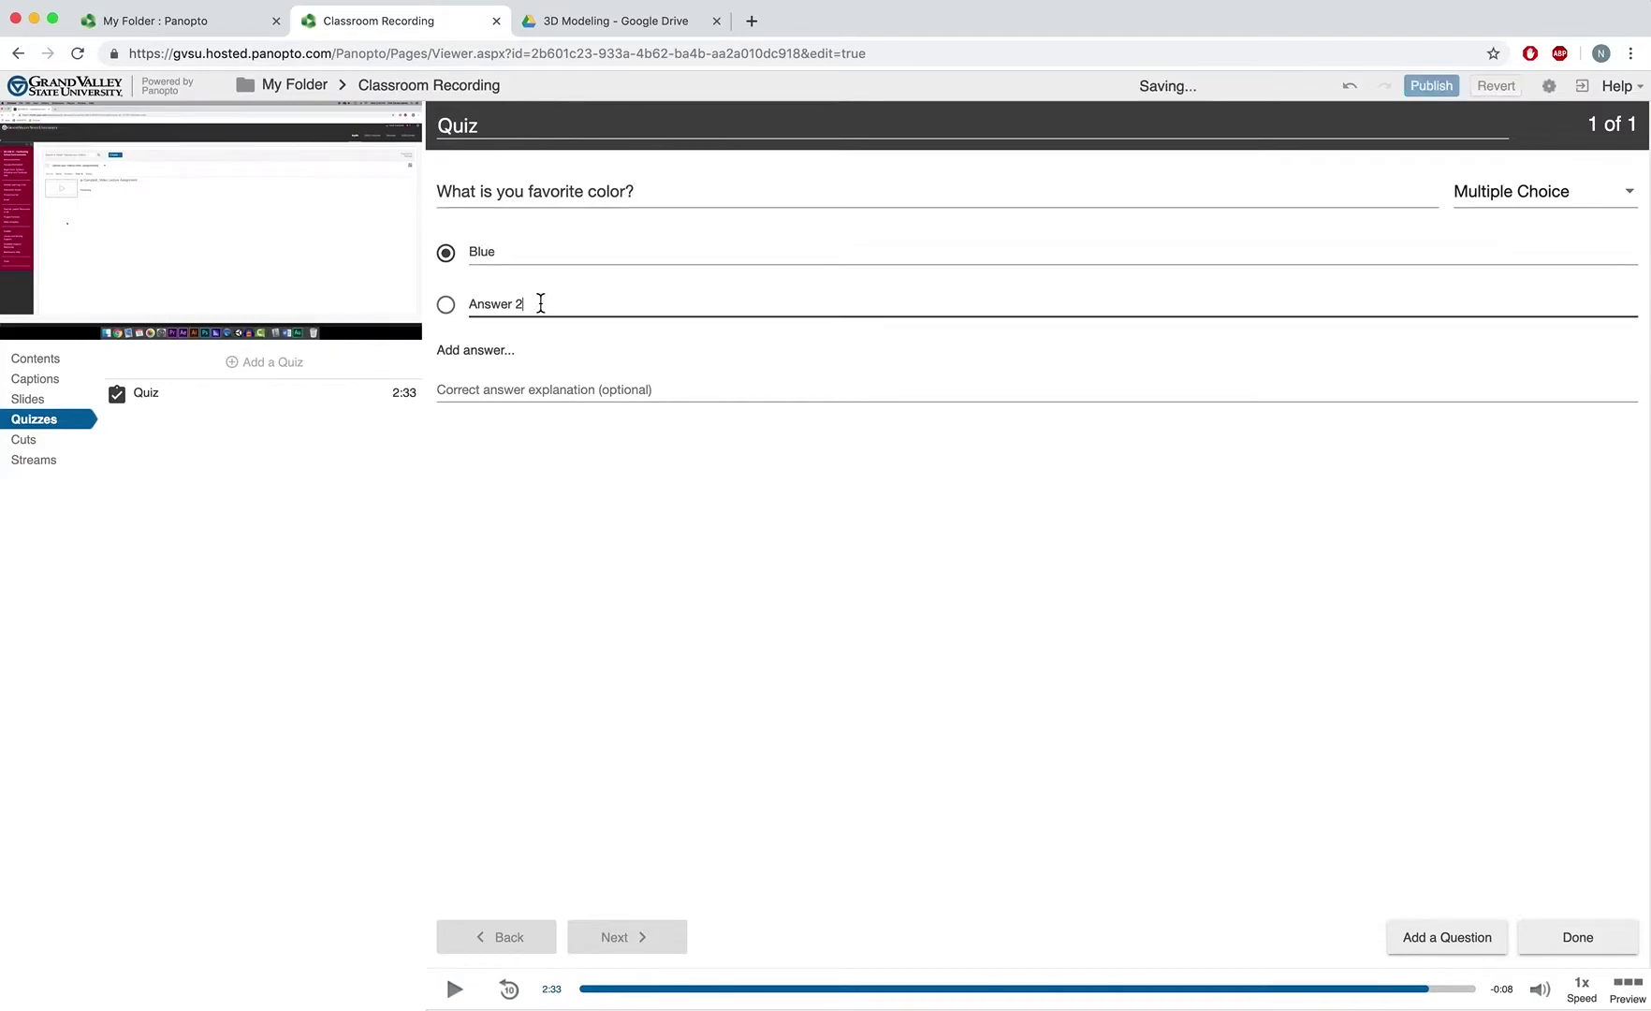
text(Red)
click(558, 447)
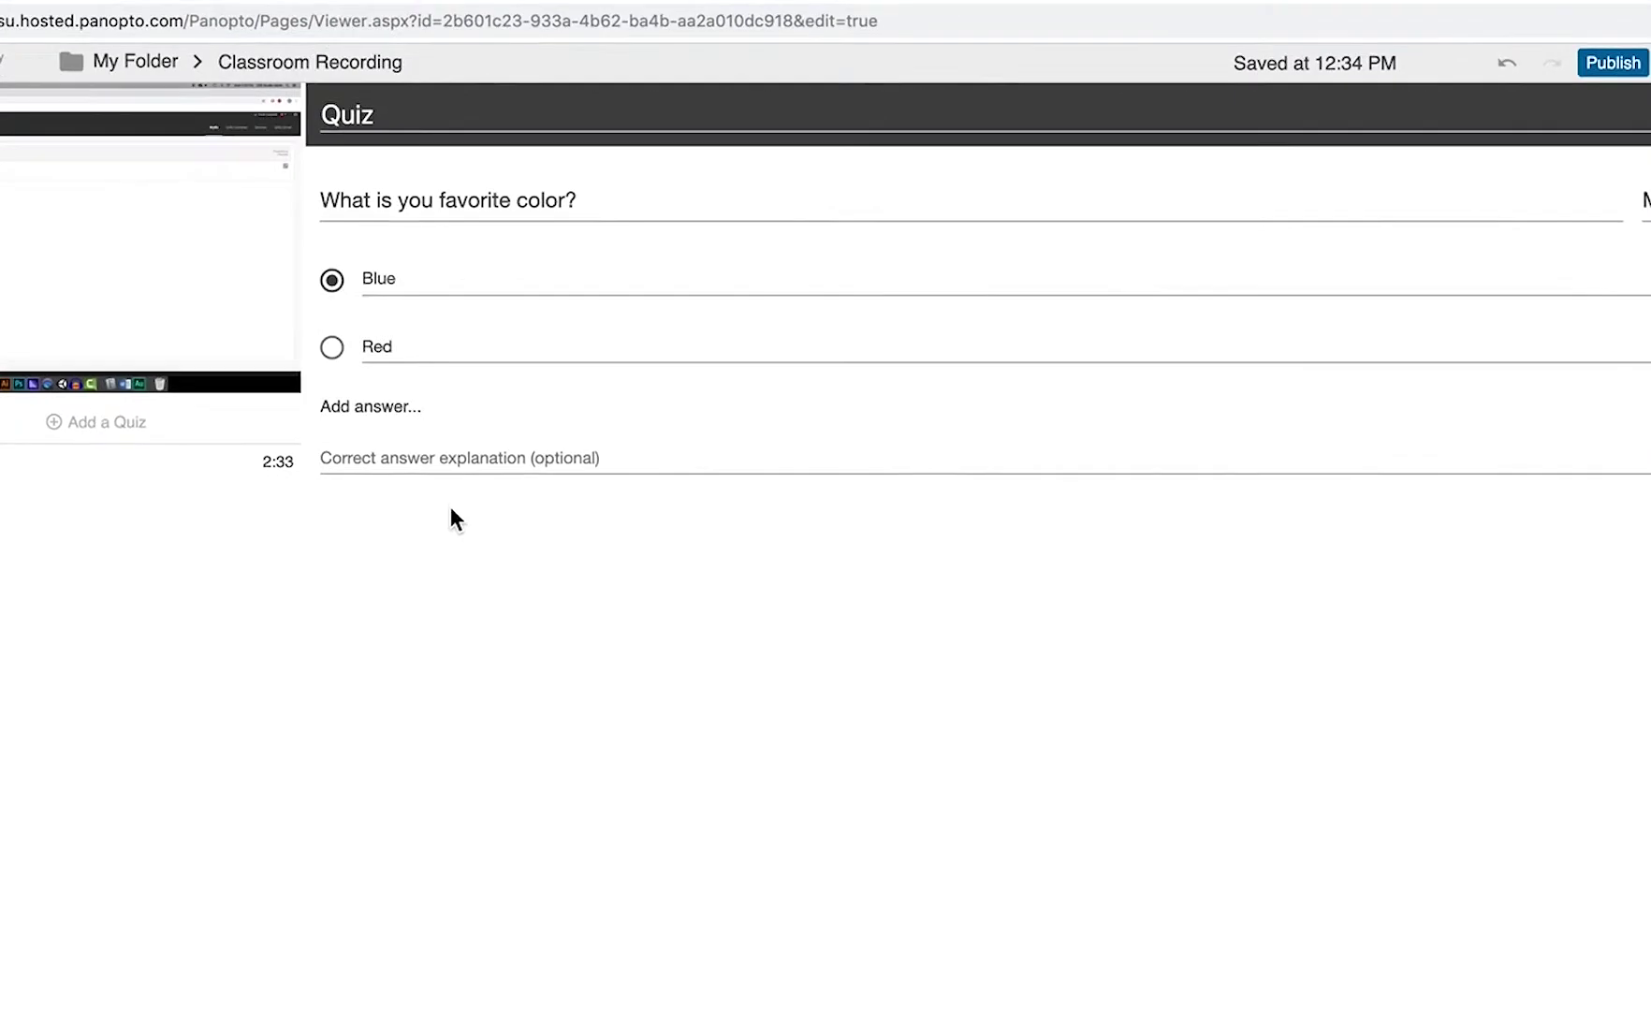
Step: Add the answers Green and Yellow to the color question and mark Green as the correct answer
click(379, 412)
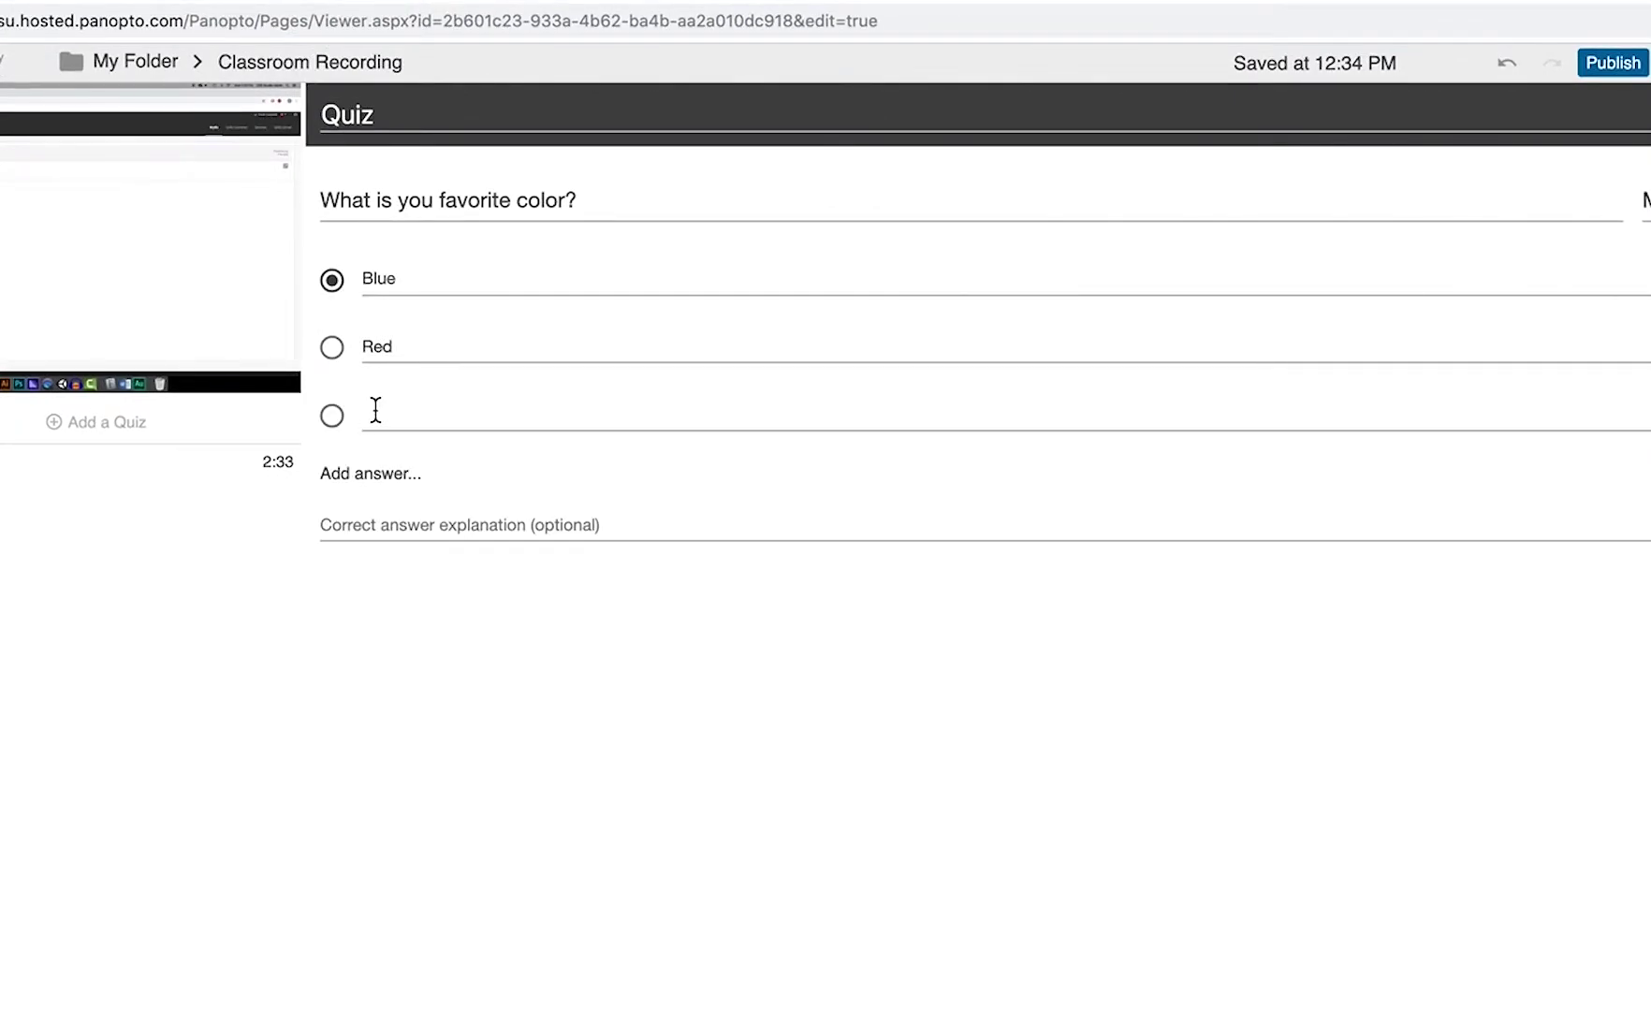
click(406, 421)
text(Green)
click(402, 474)
text(Yellow)
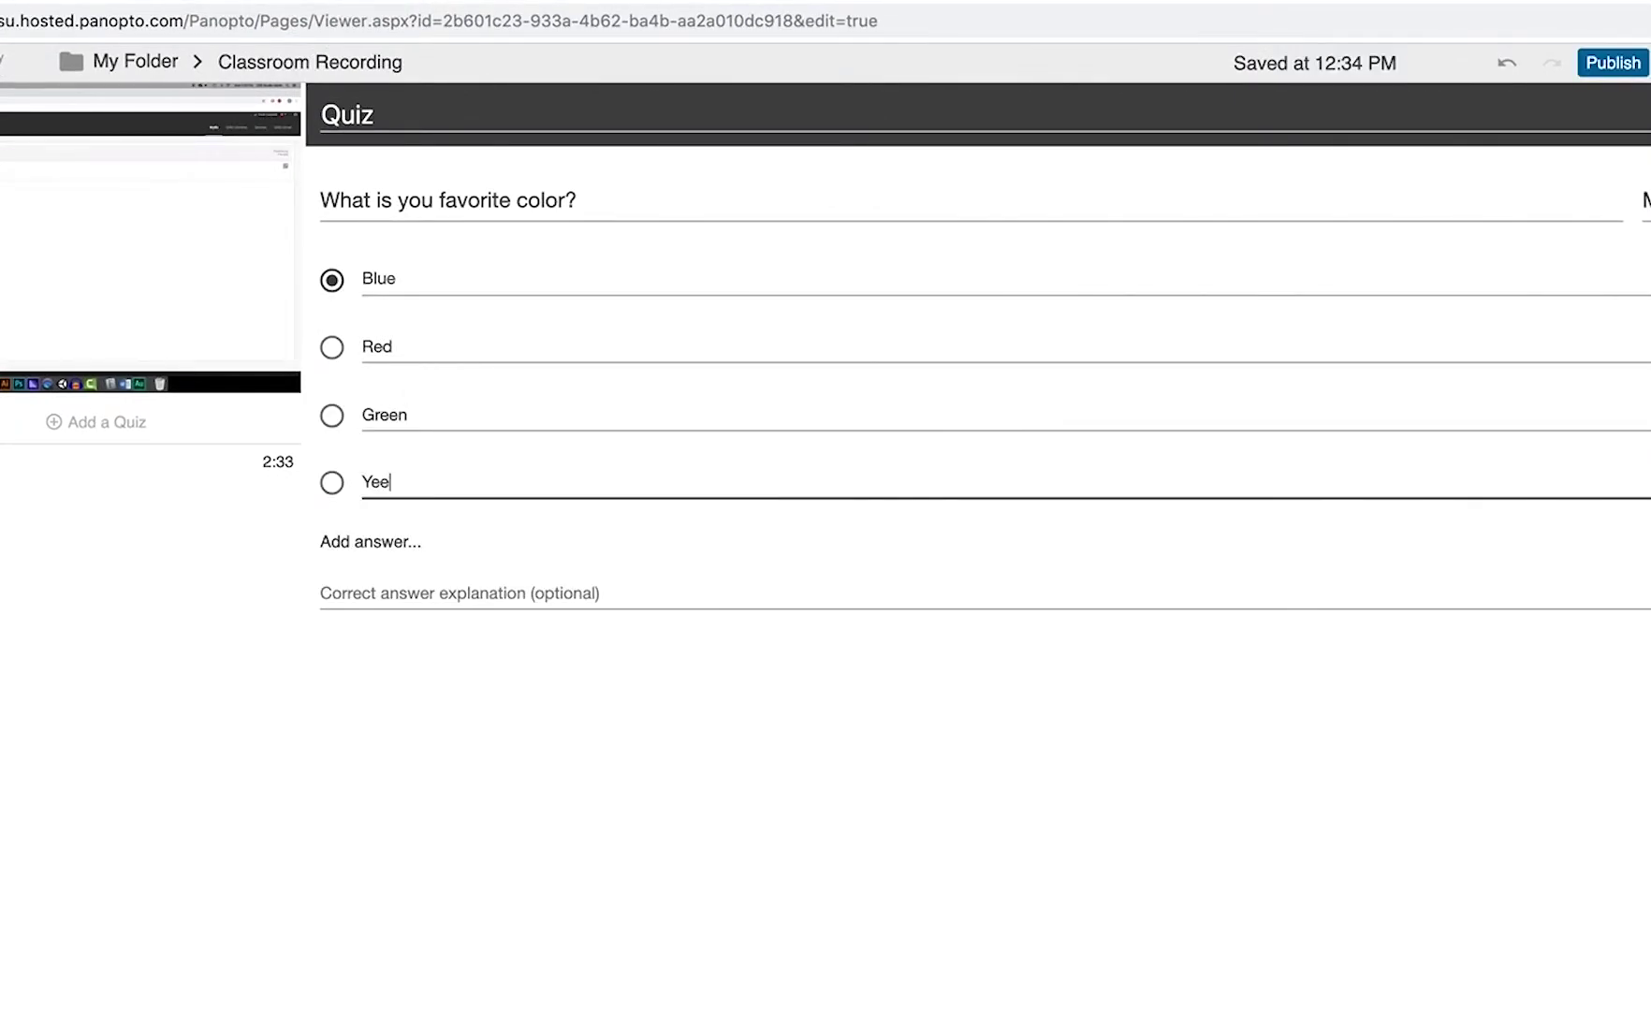
click(550, 707)
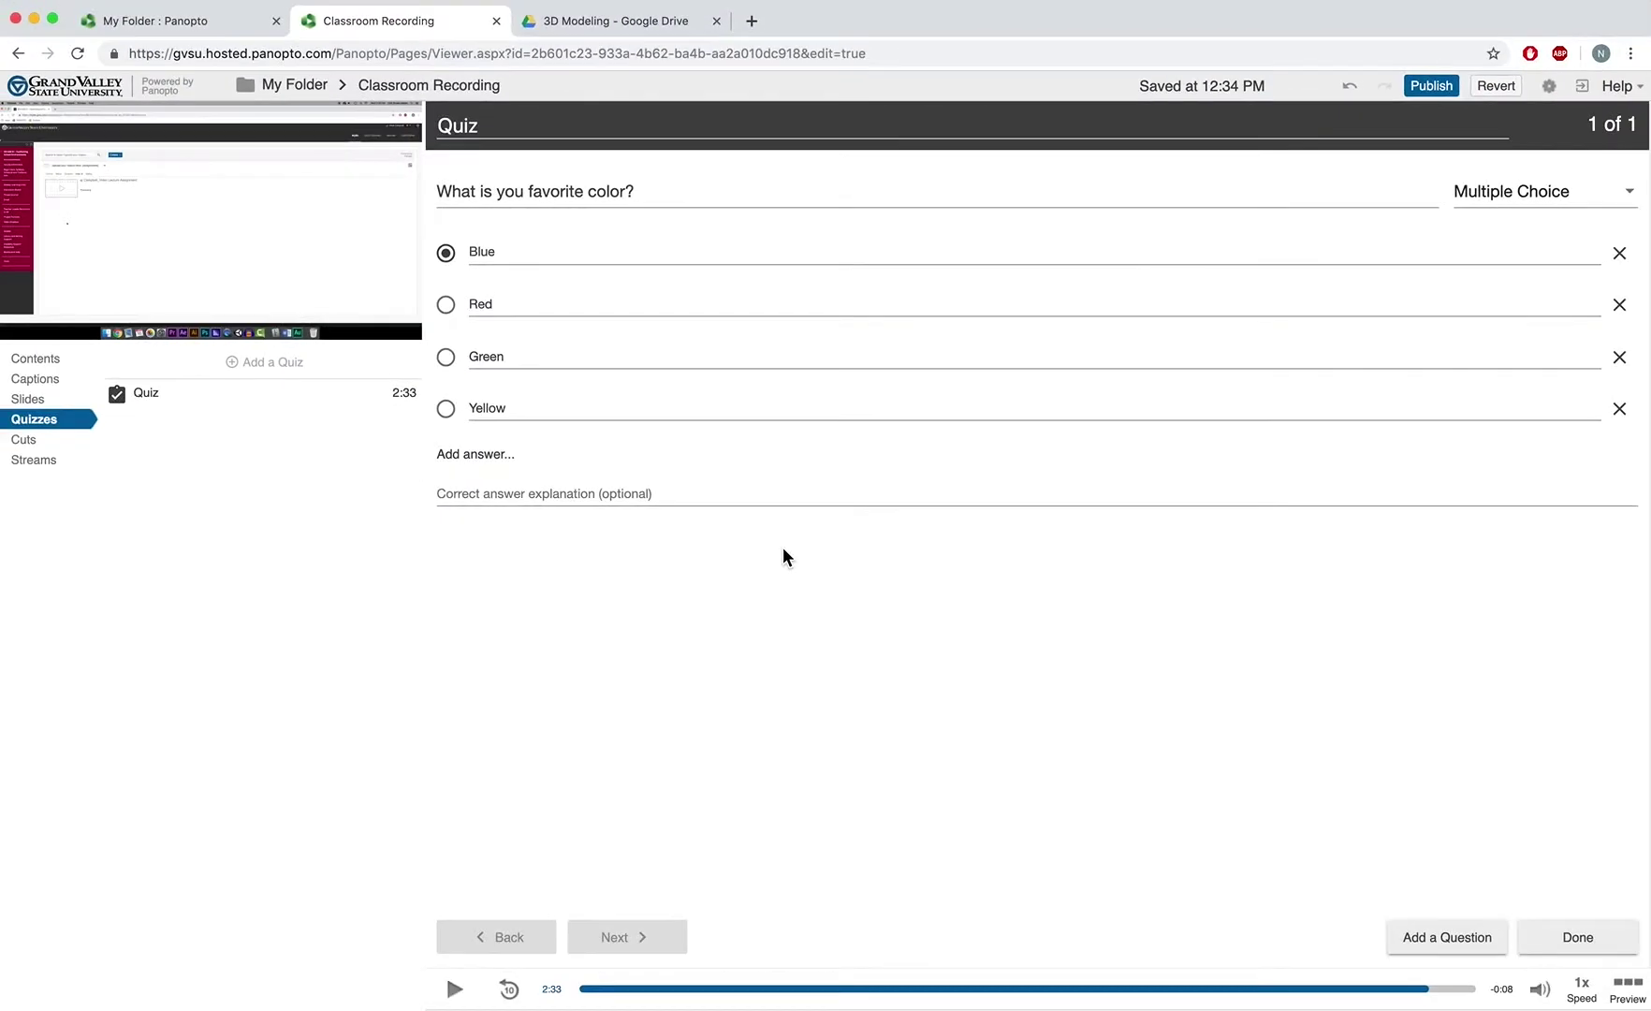
click(449, 362)
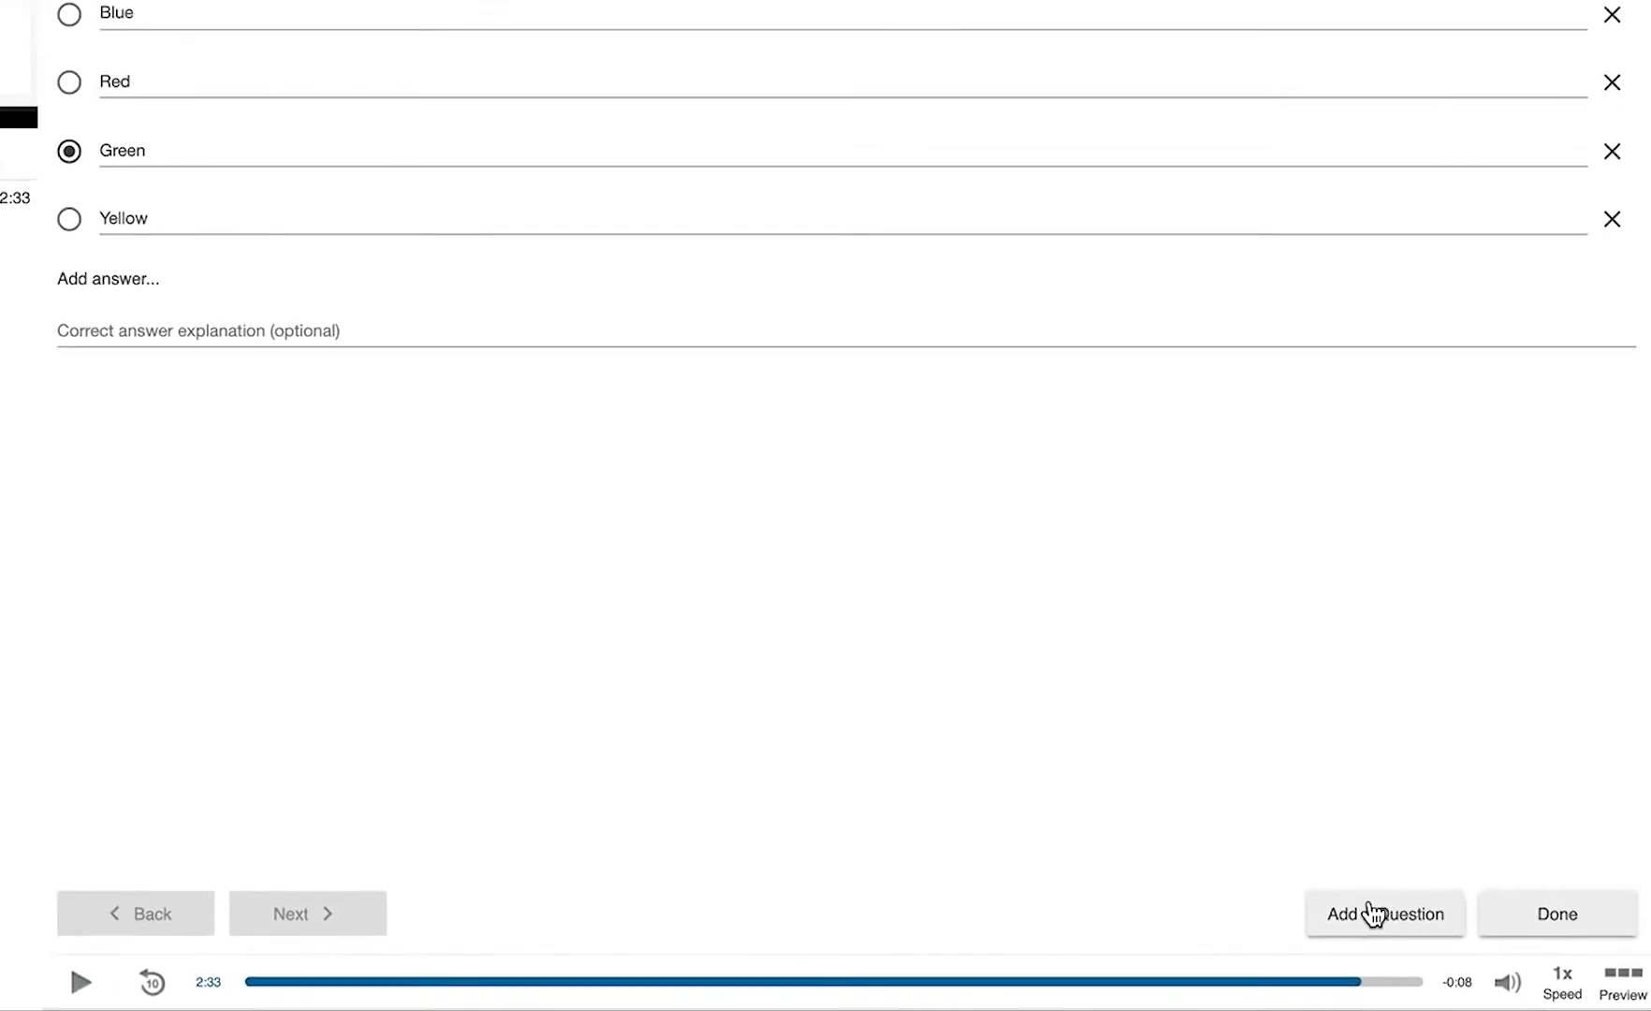
Step: Add a second, True/False question reading "Yes or no?" and complete the question list
click(1339, 900)
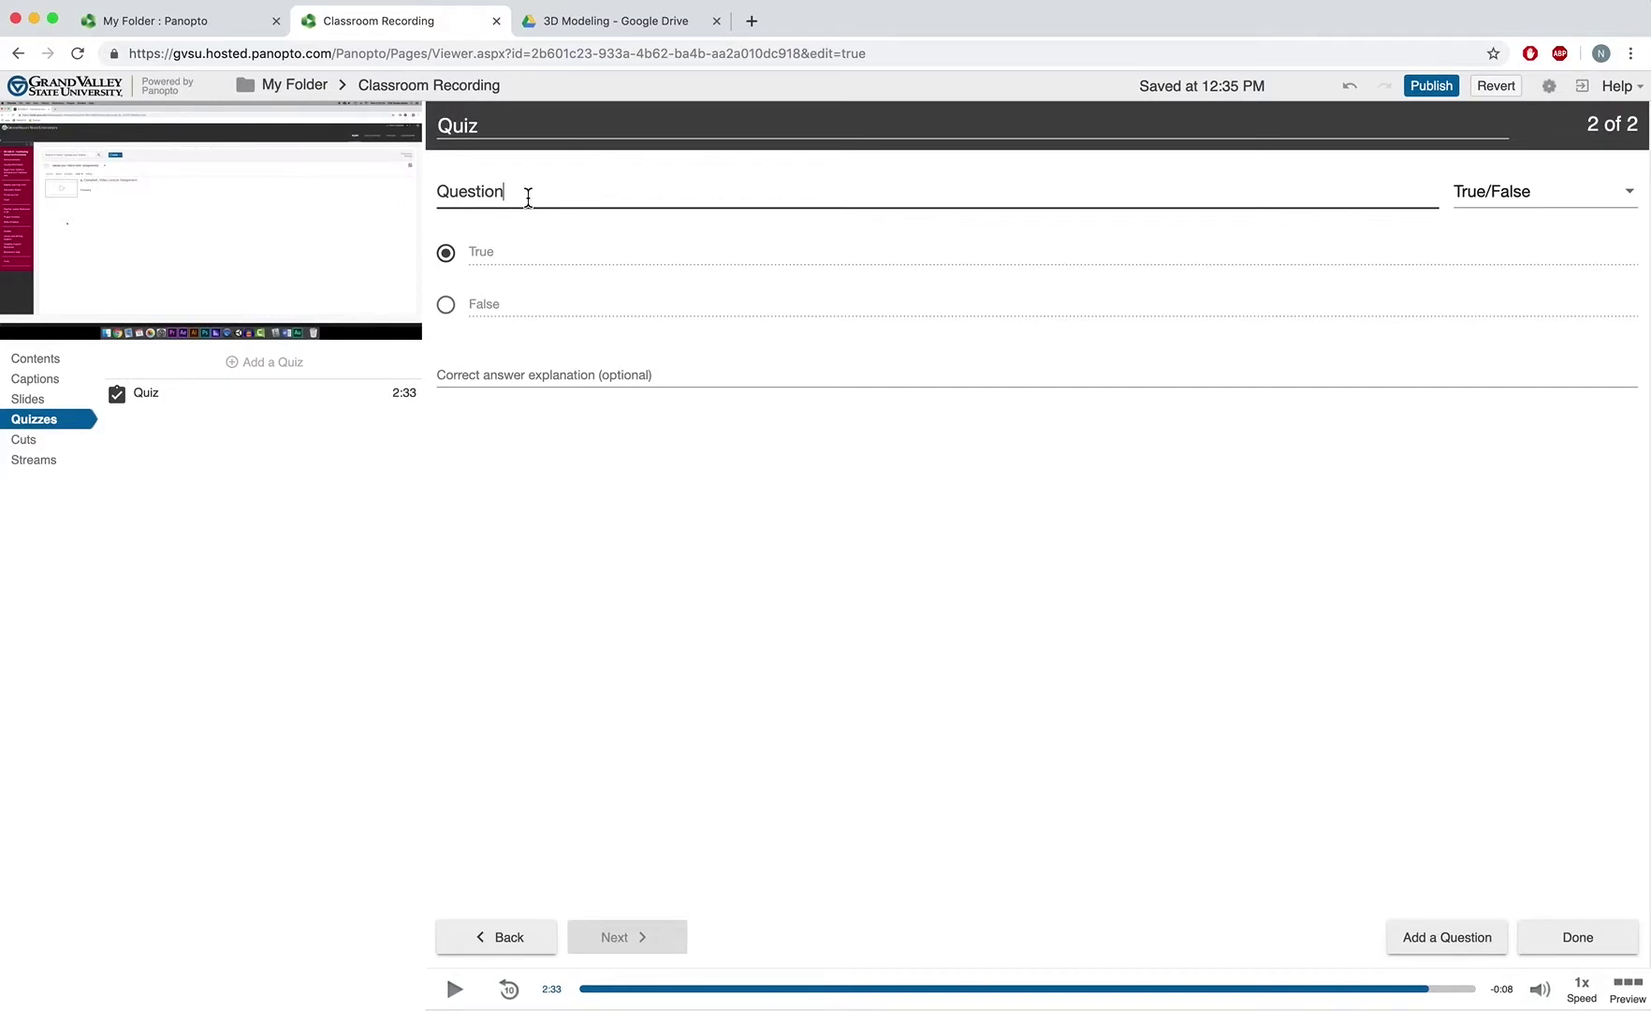
drag(523, 195, 420, 195)
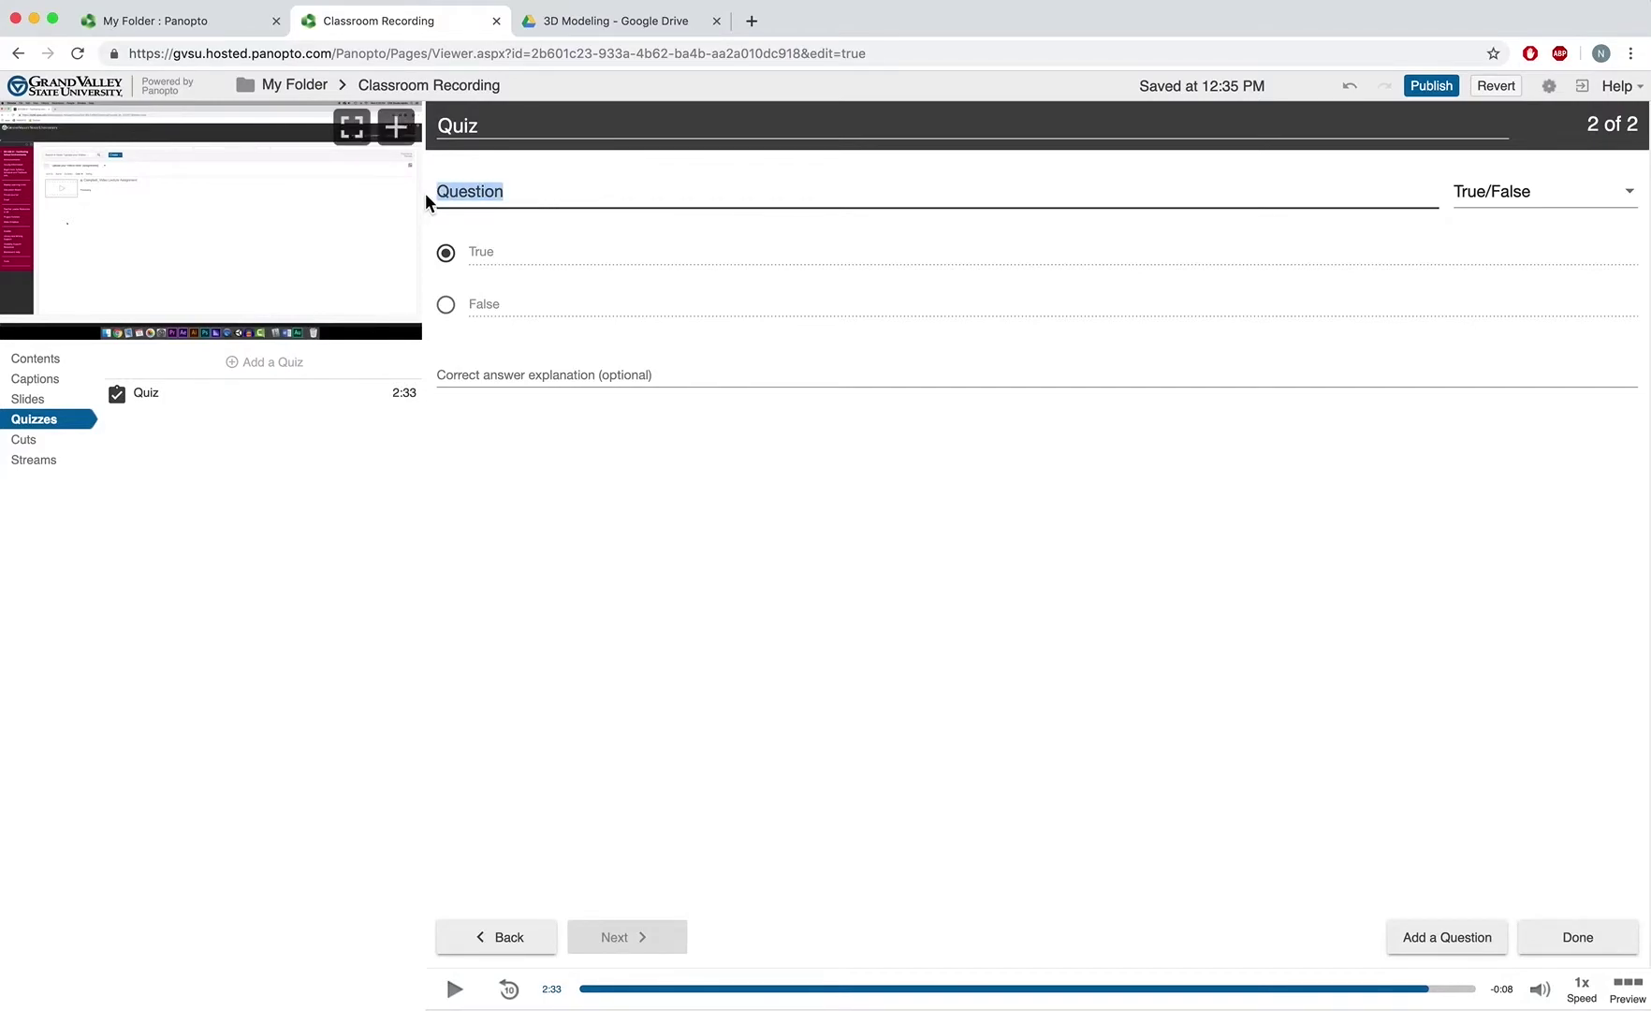
text(Yes or no?)
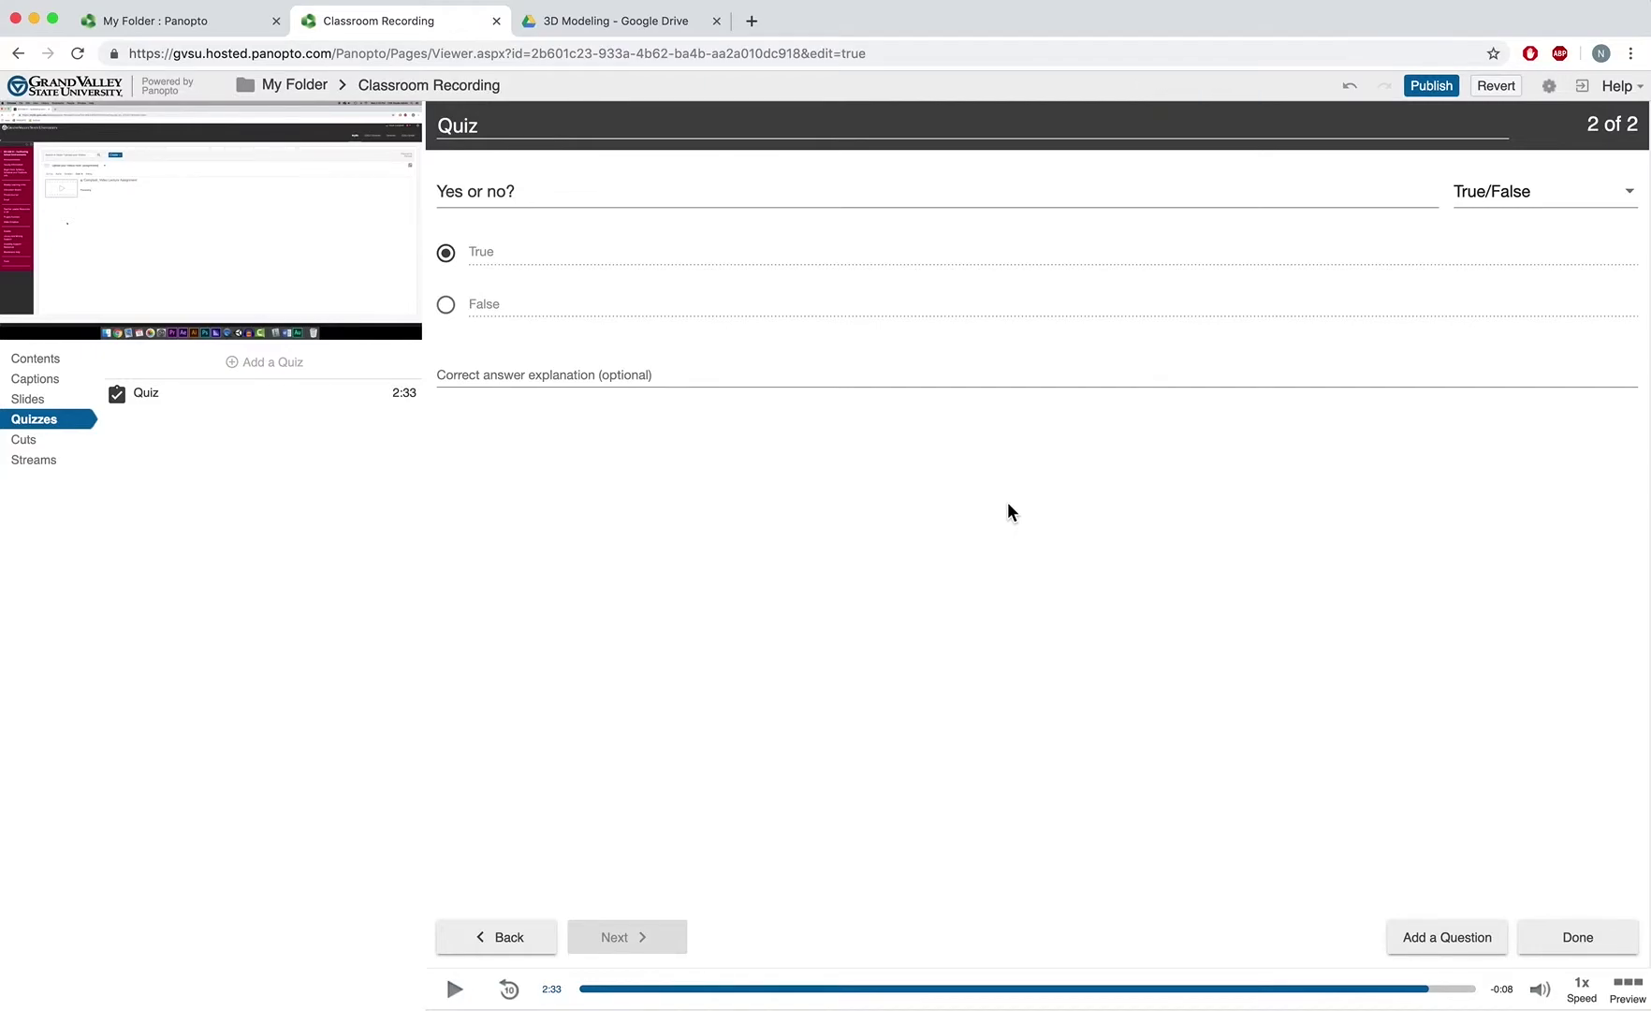
click(1582, 940)
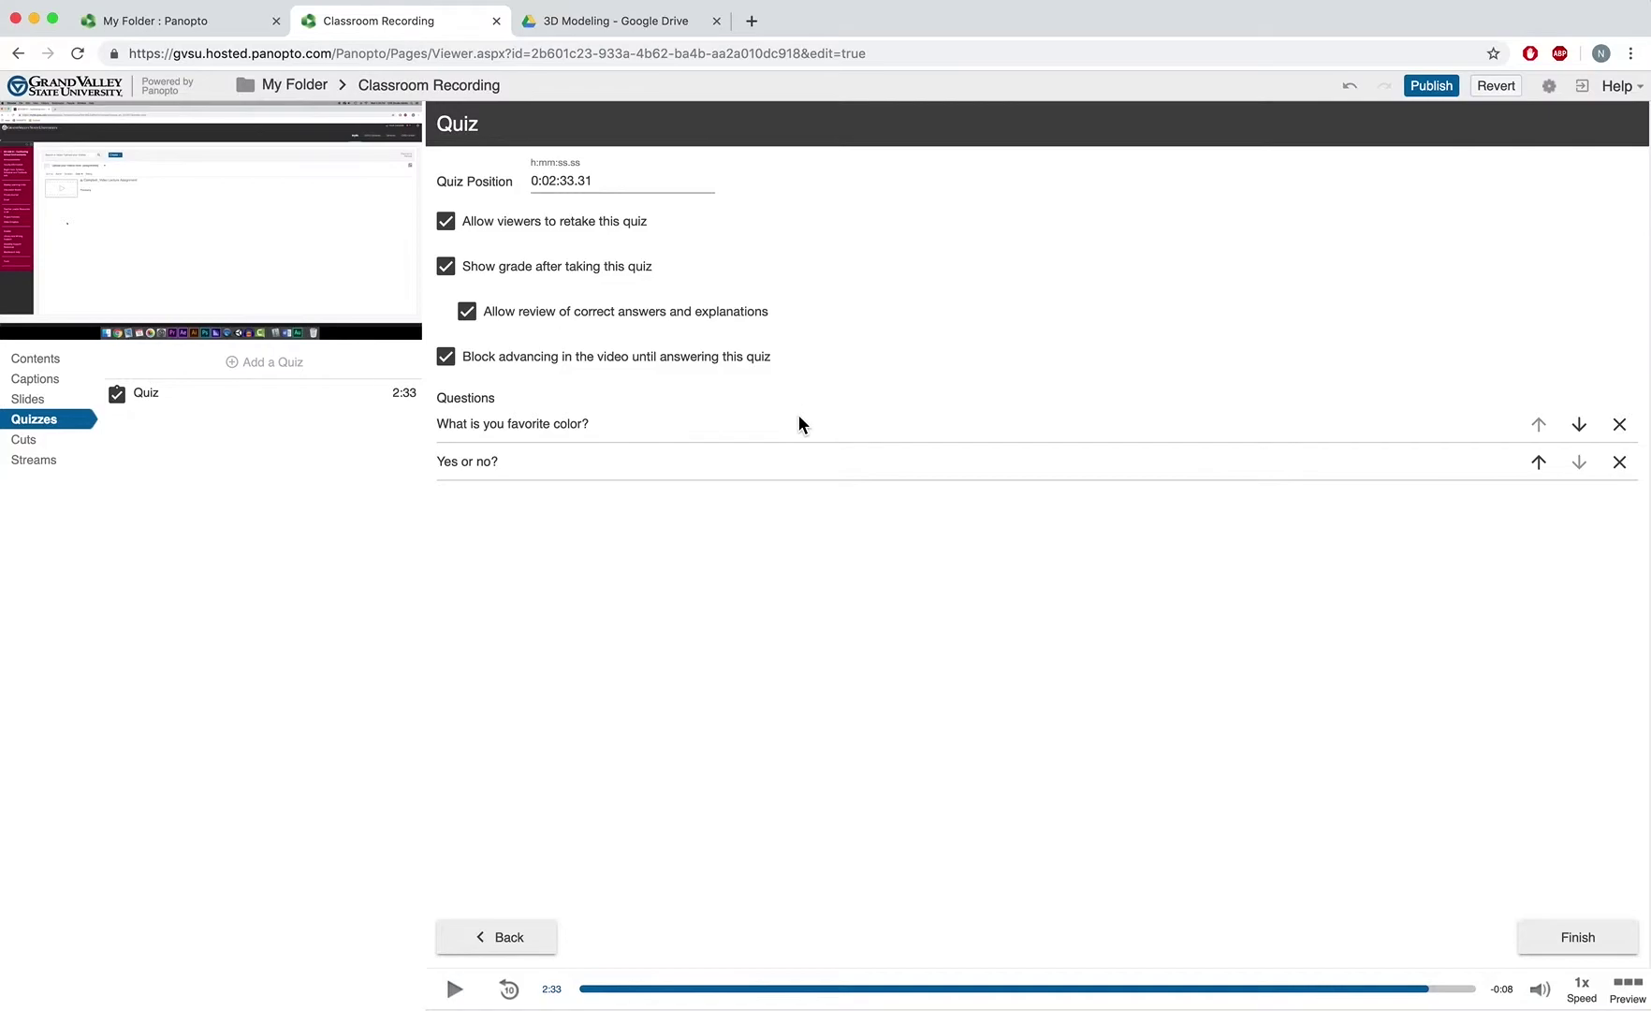
drag(595, 180, 562, 188)
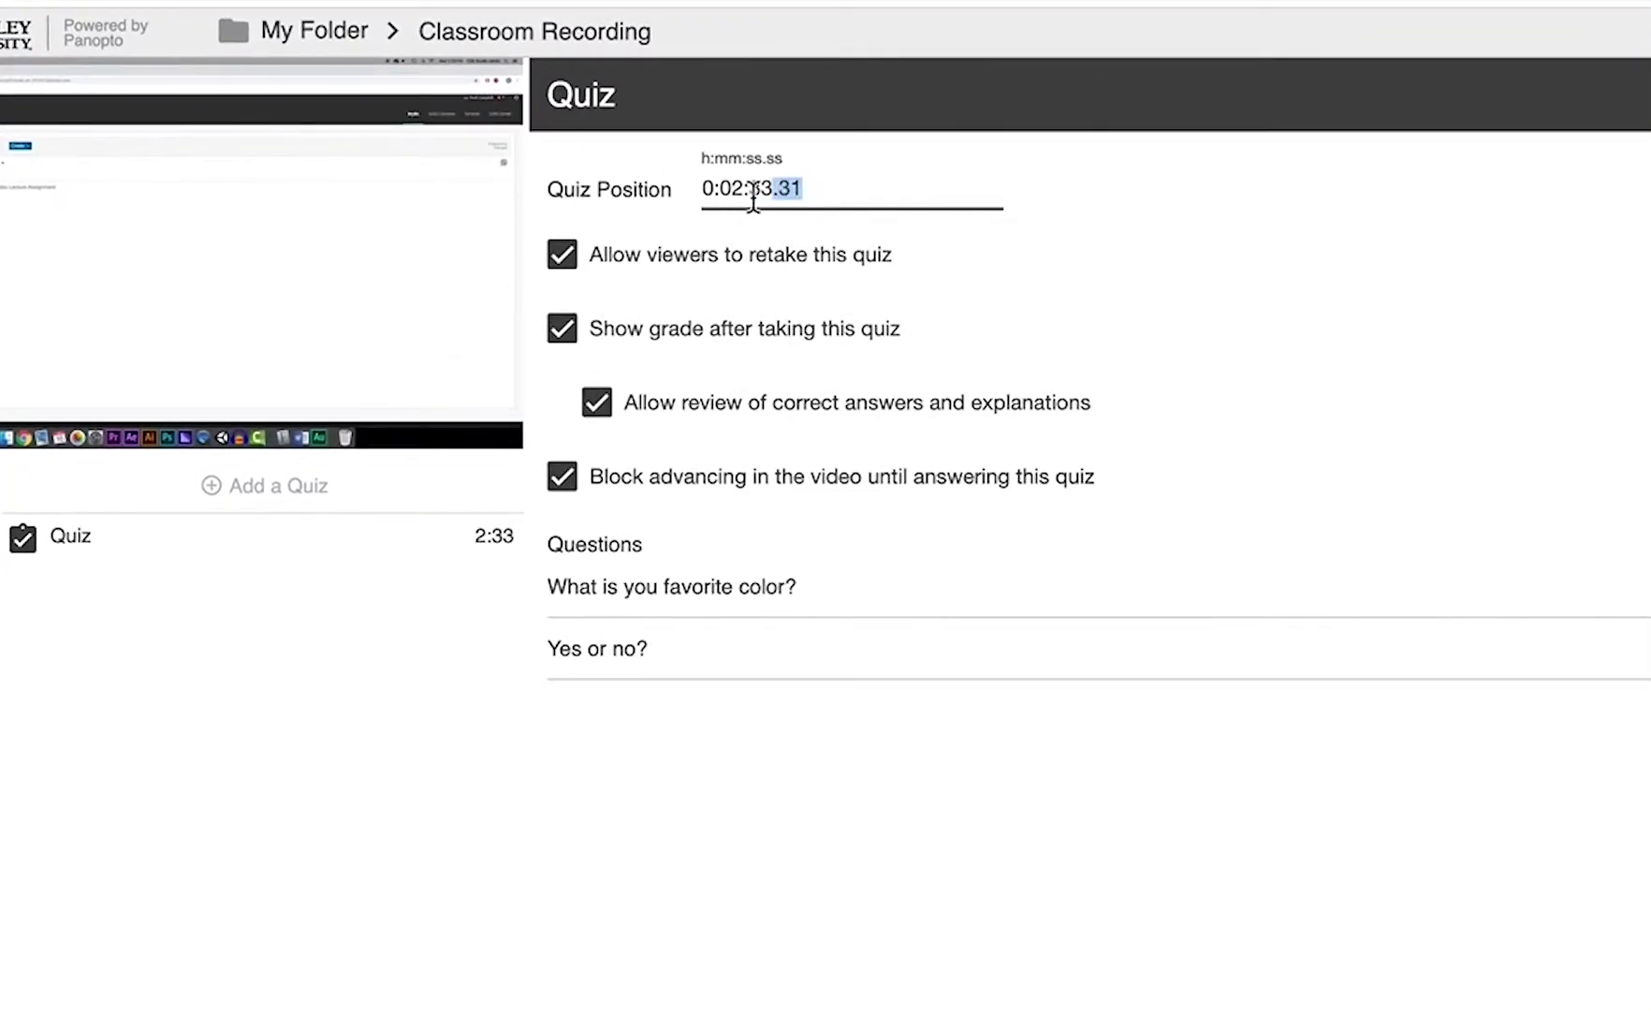
drag(753, 198, 684, 192)
click(921, 188)
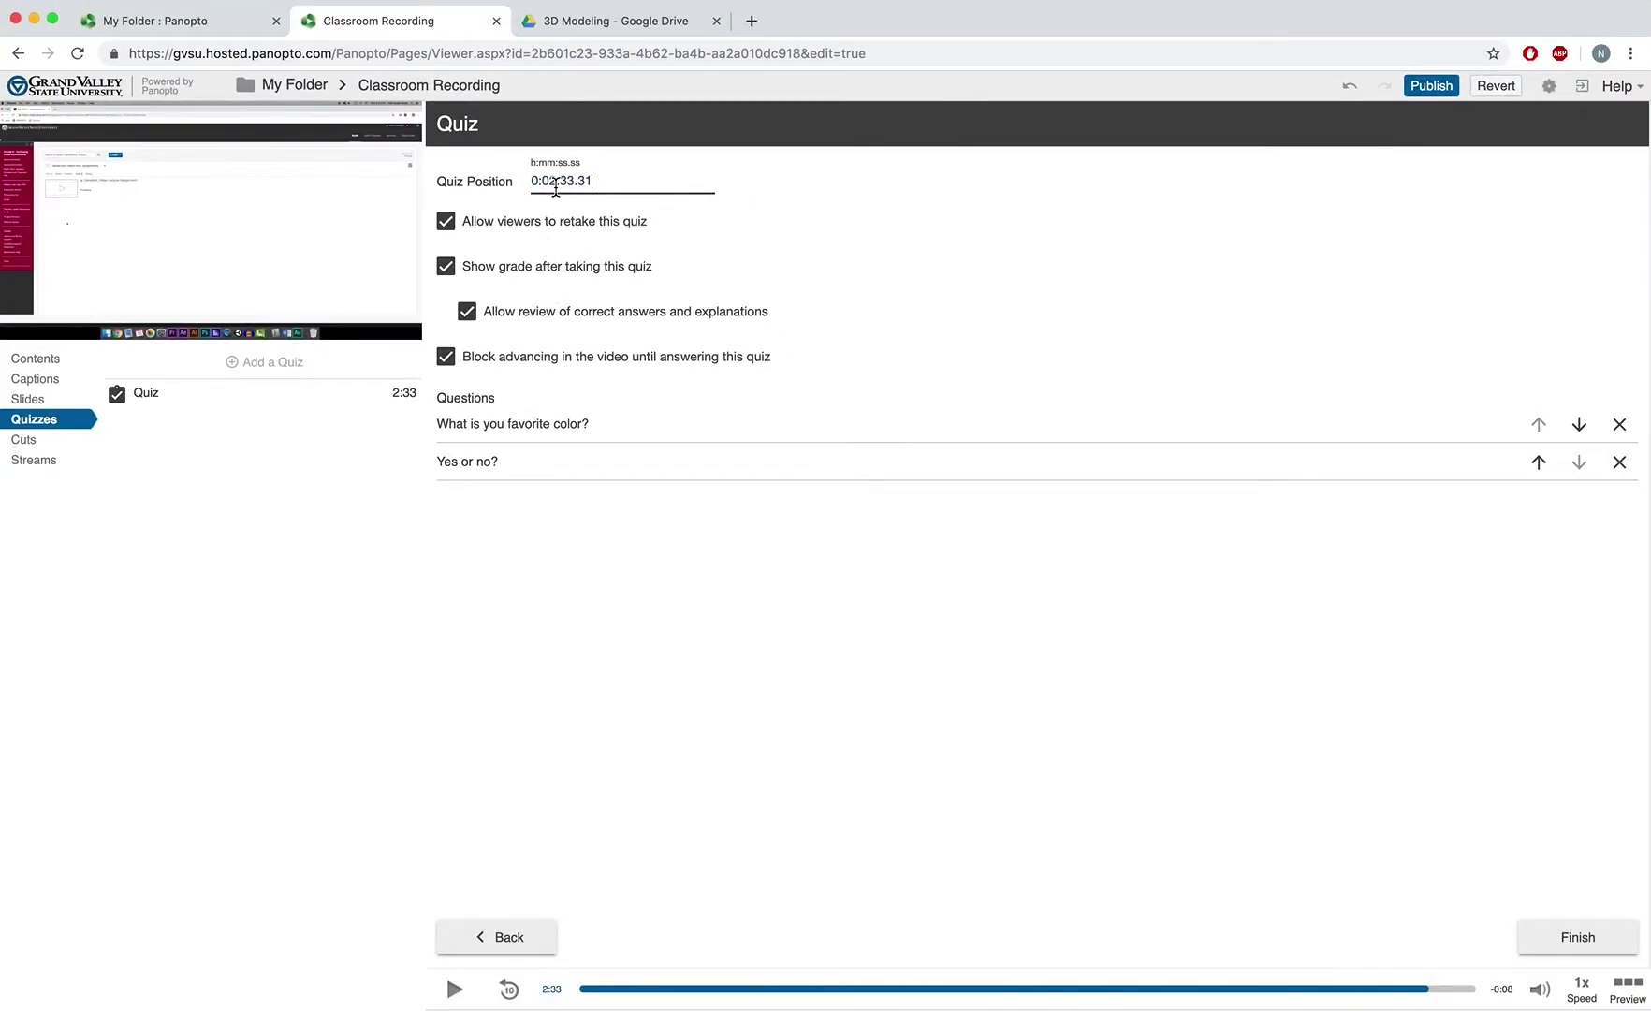
Step: Switch the quiz's retake, grade display, answer review and video-blocking options off and back on
click(446, 224)
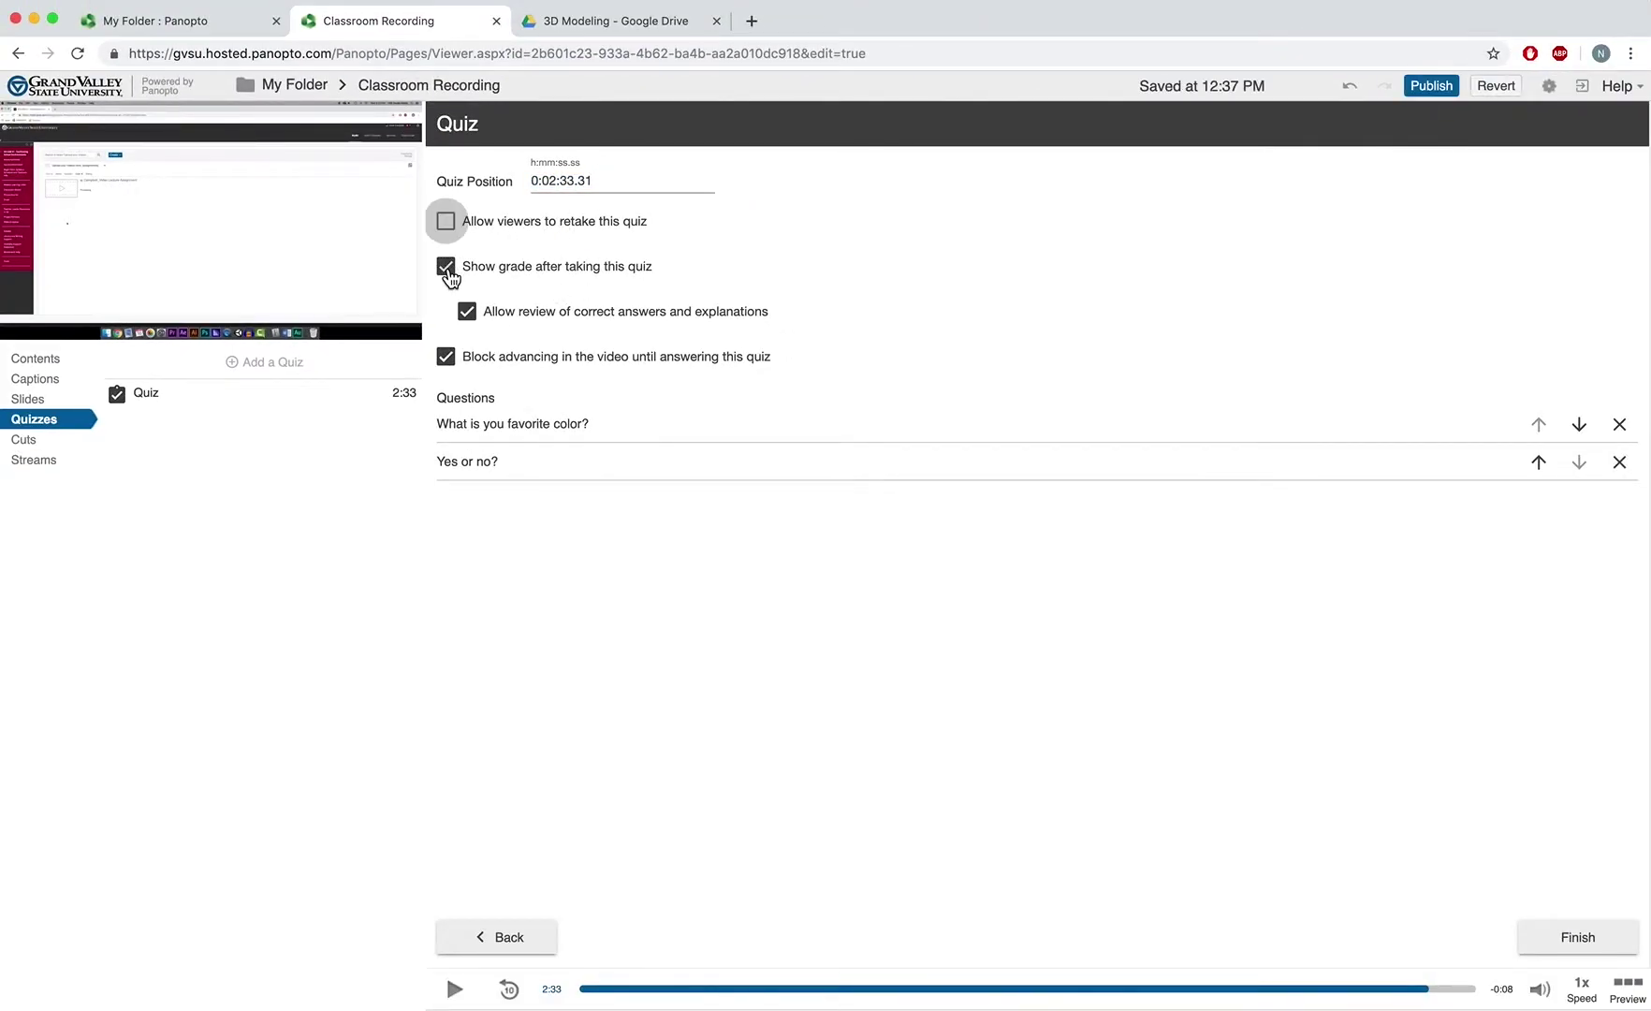
click(447, 268)
click(446, 267)
click(445, 222)
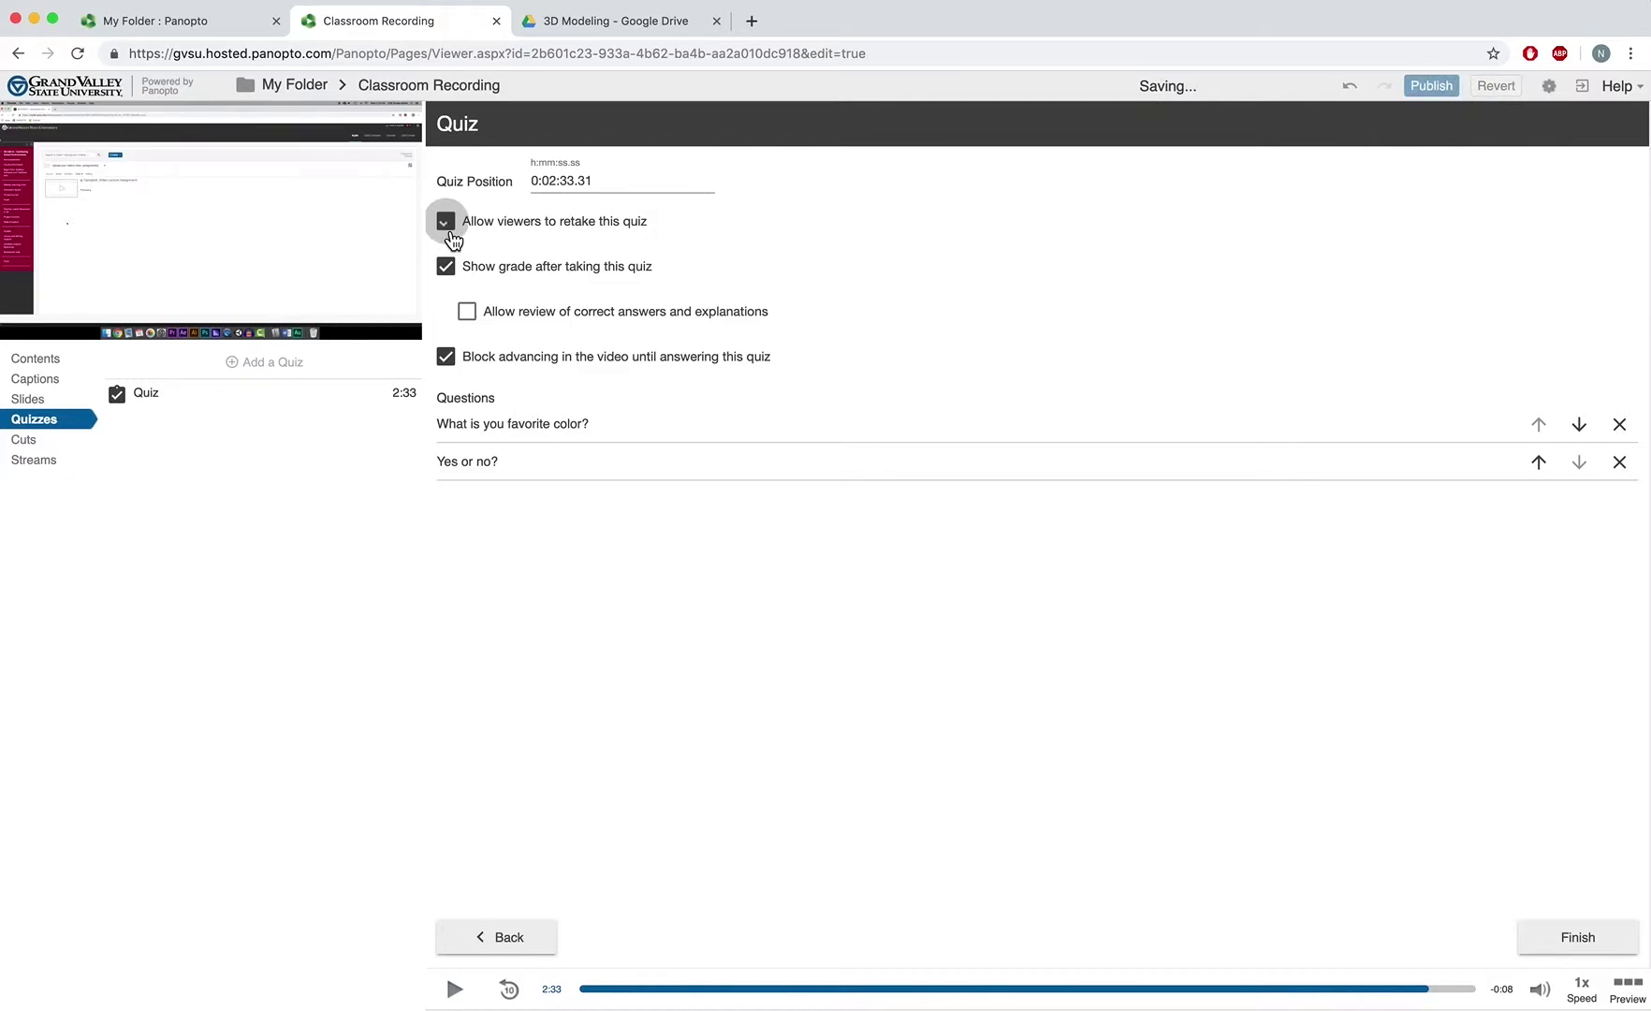
click(466, 312)
click(446, 357)
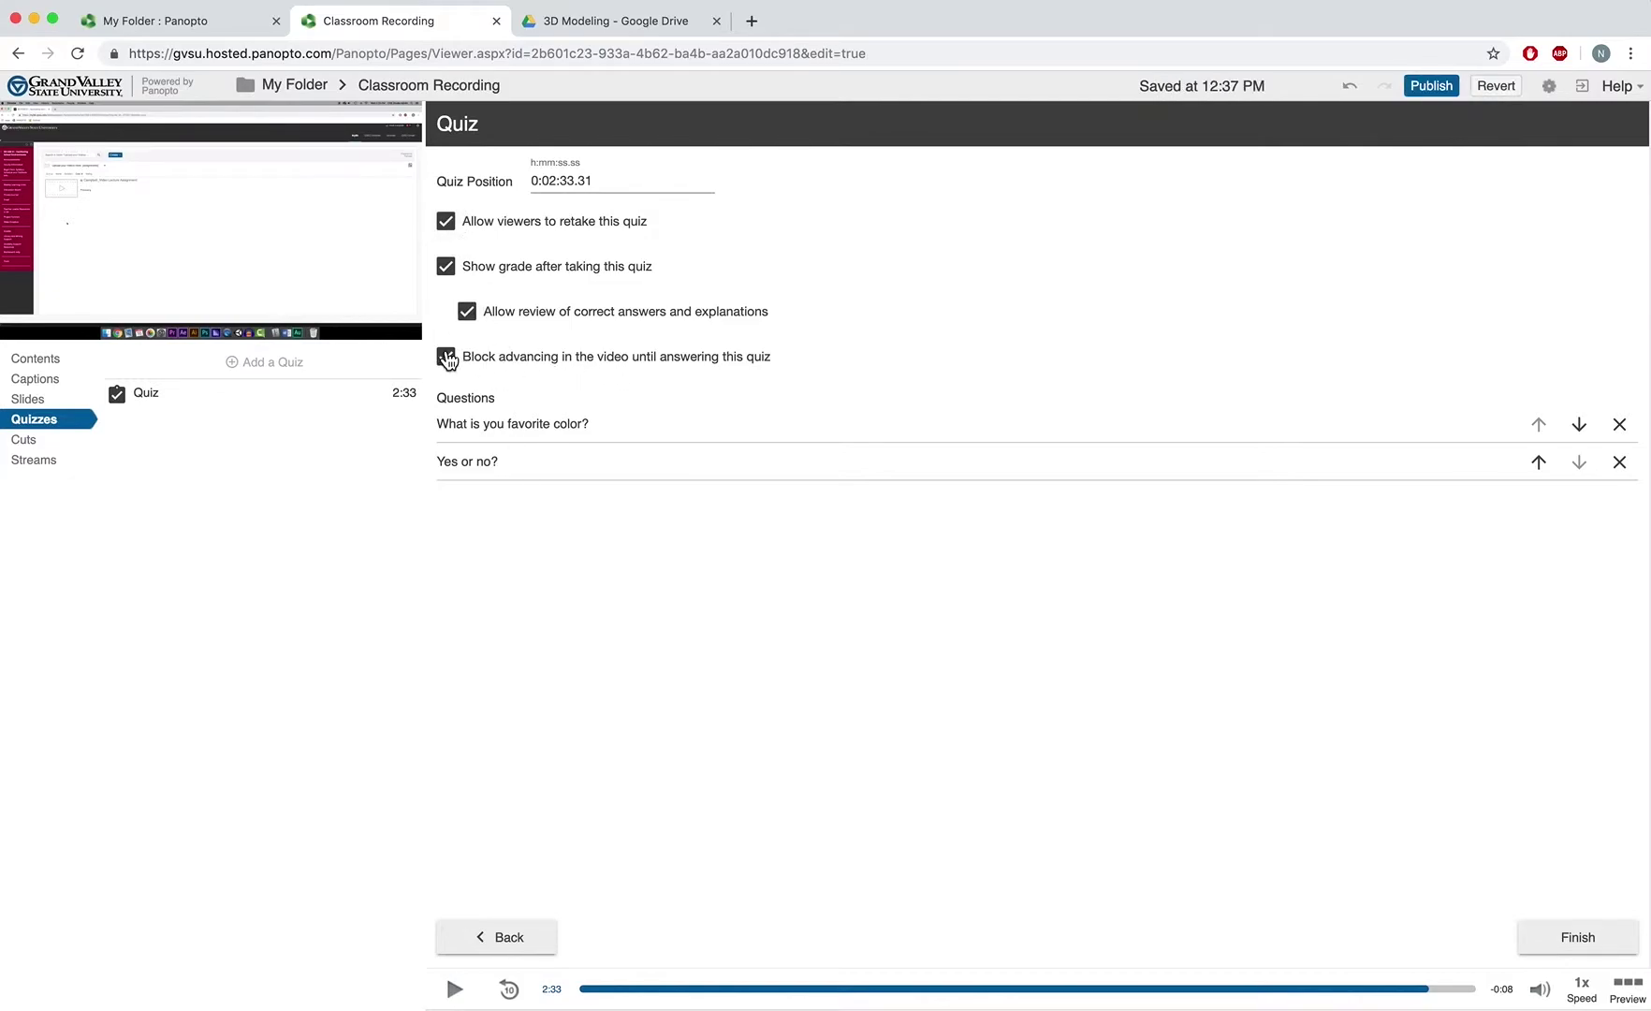
click(446, 357)
Step: Finish and publish the quiz, and answer the published favorite color question with Green
mouse_move(359, 393)
click(1578, 937)
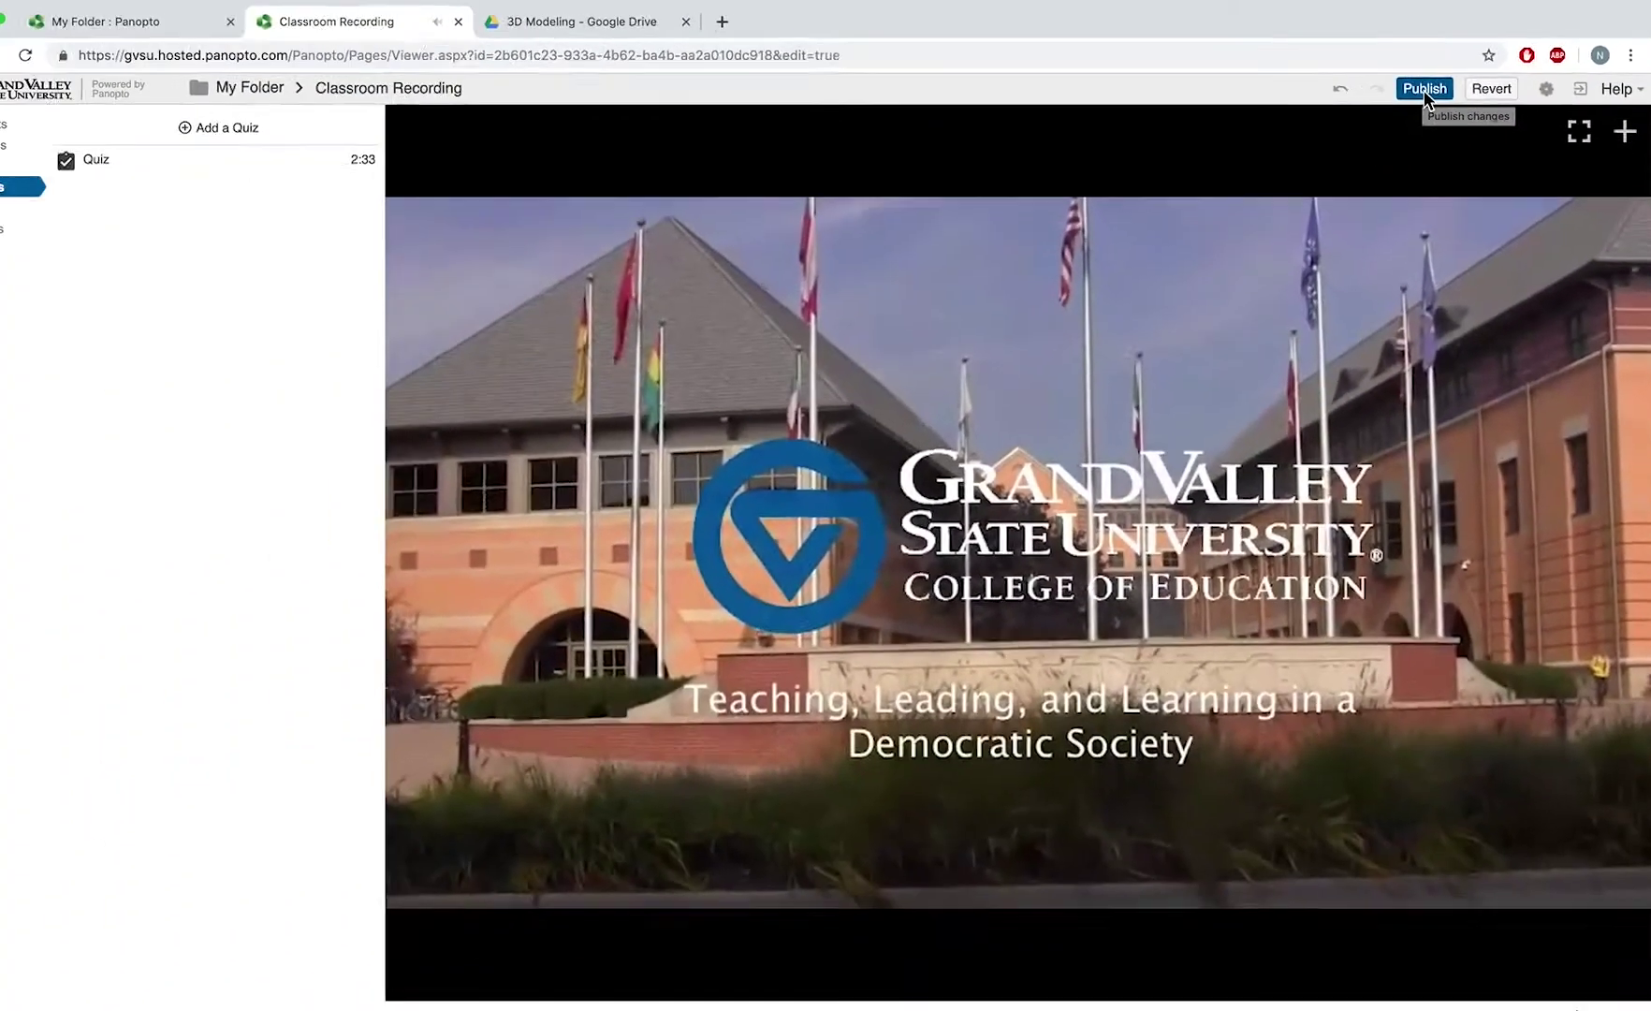
click(1339, 125)
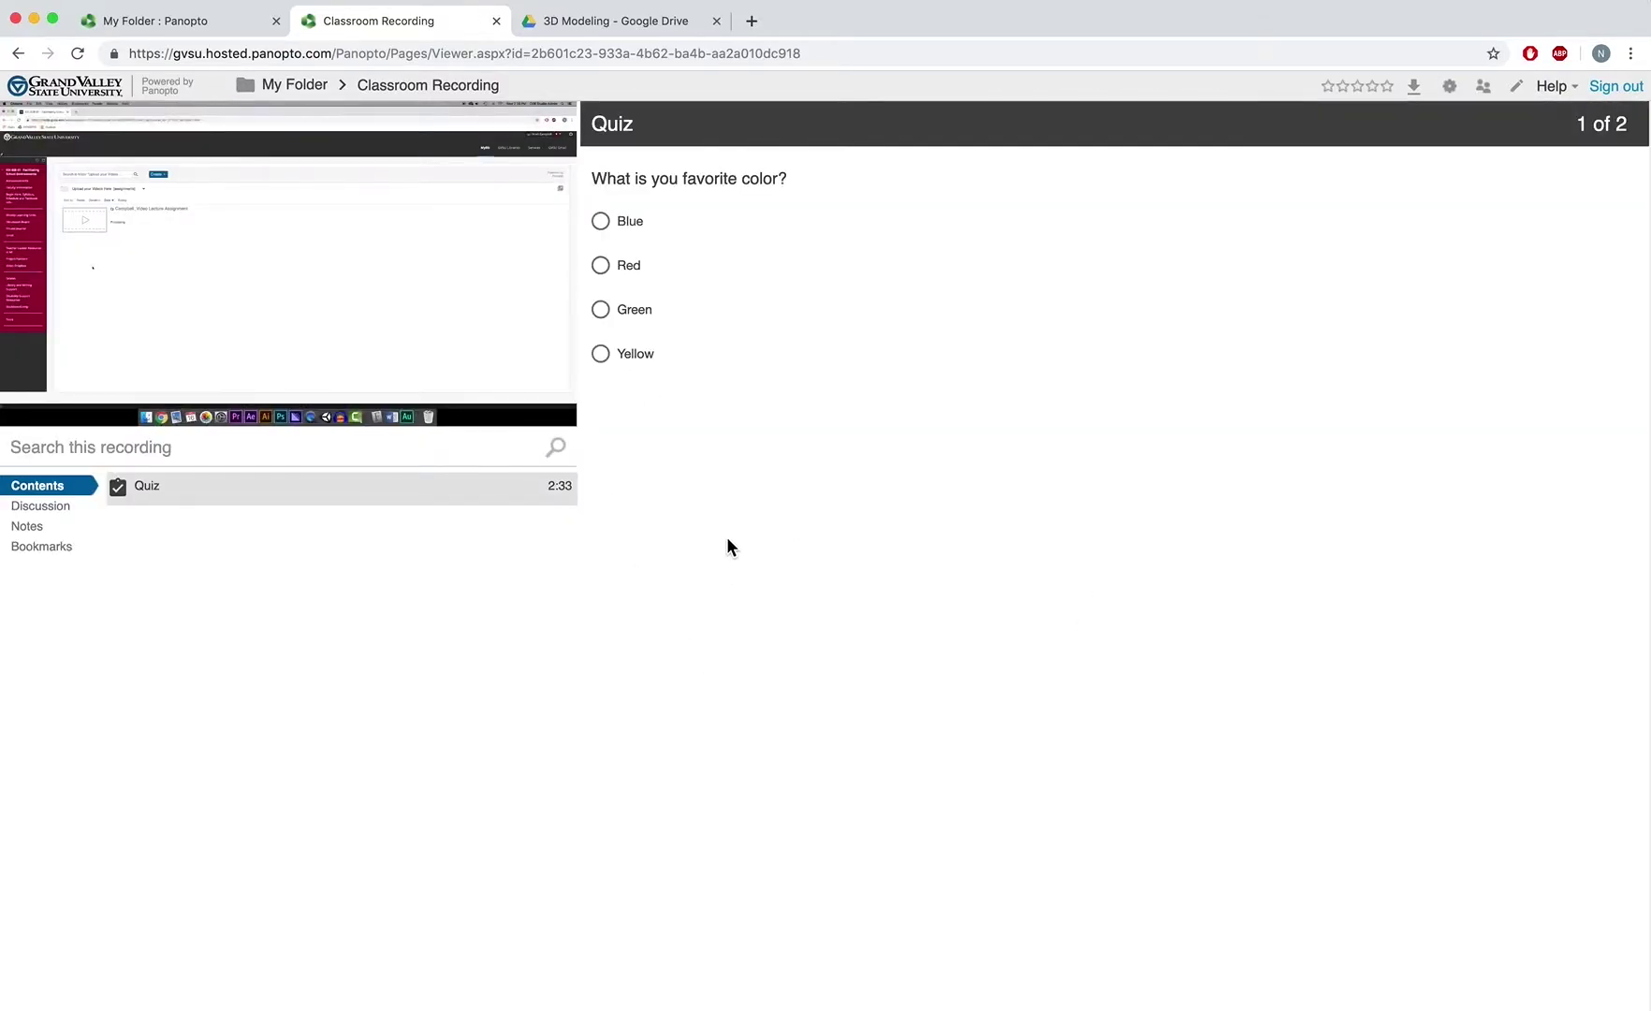
click(603, 313)
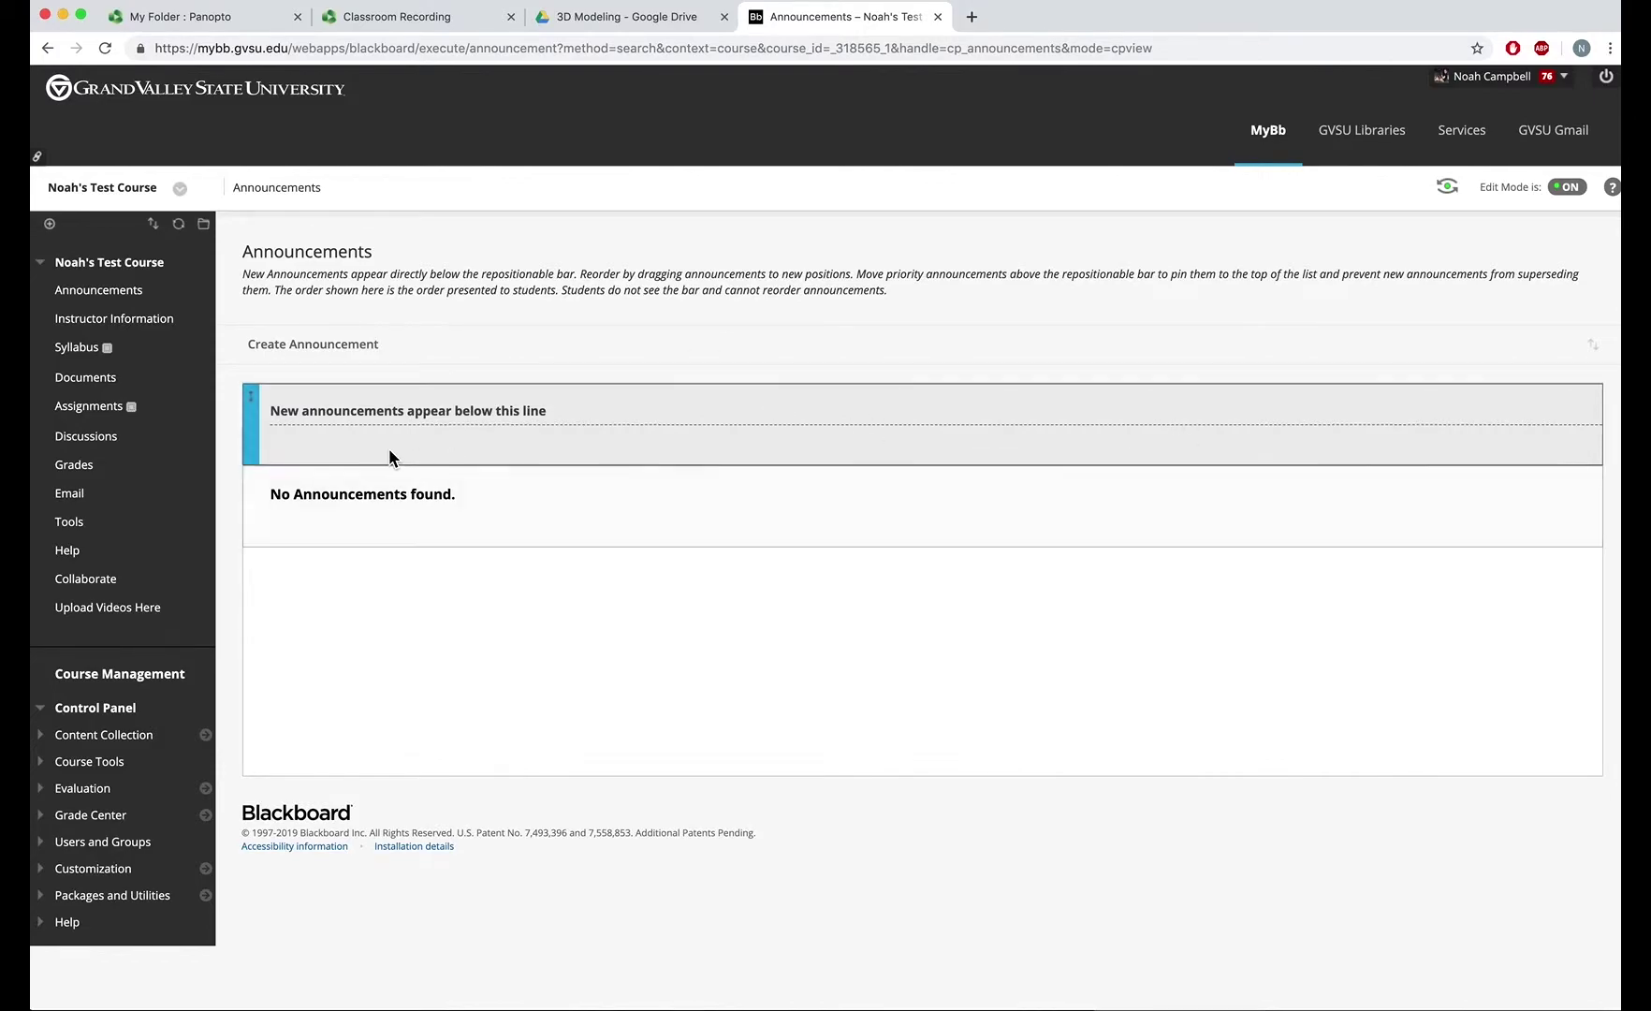
Step: In the Blackboard course's Assignments area, start a new Panopto Assessment and name it "Panopto Video Quiz"
click(110, 418)
click(432, 315)
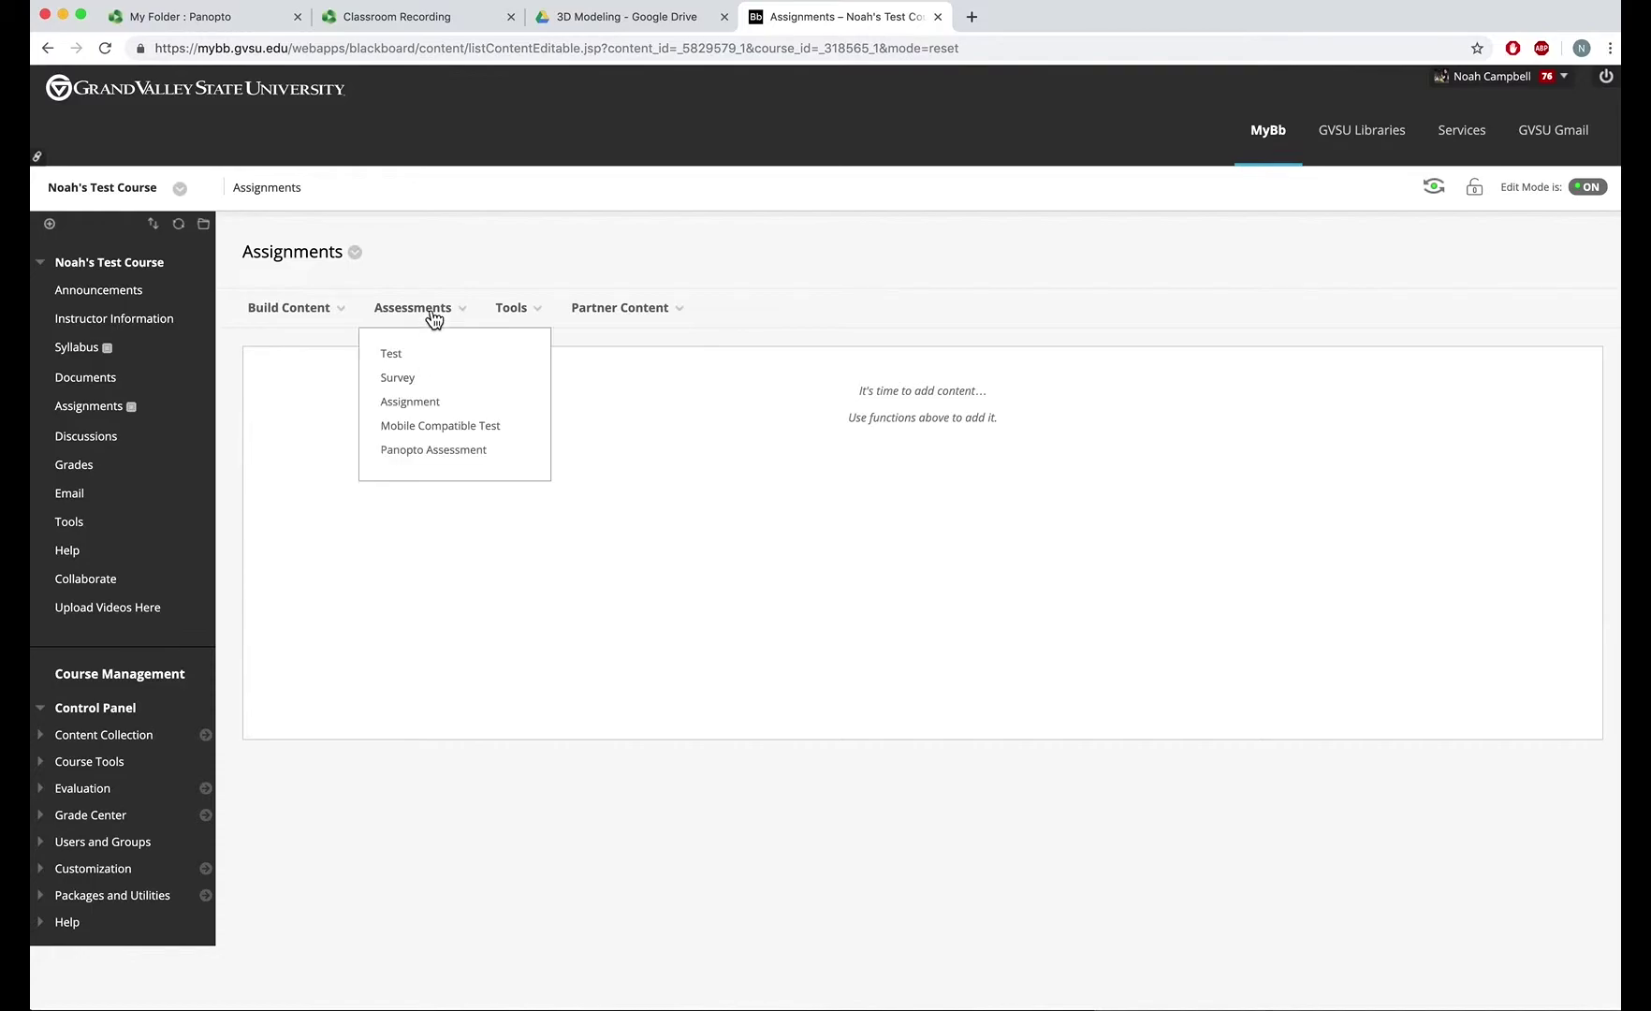
click(442, 453)
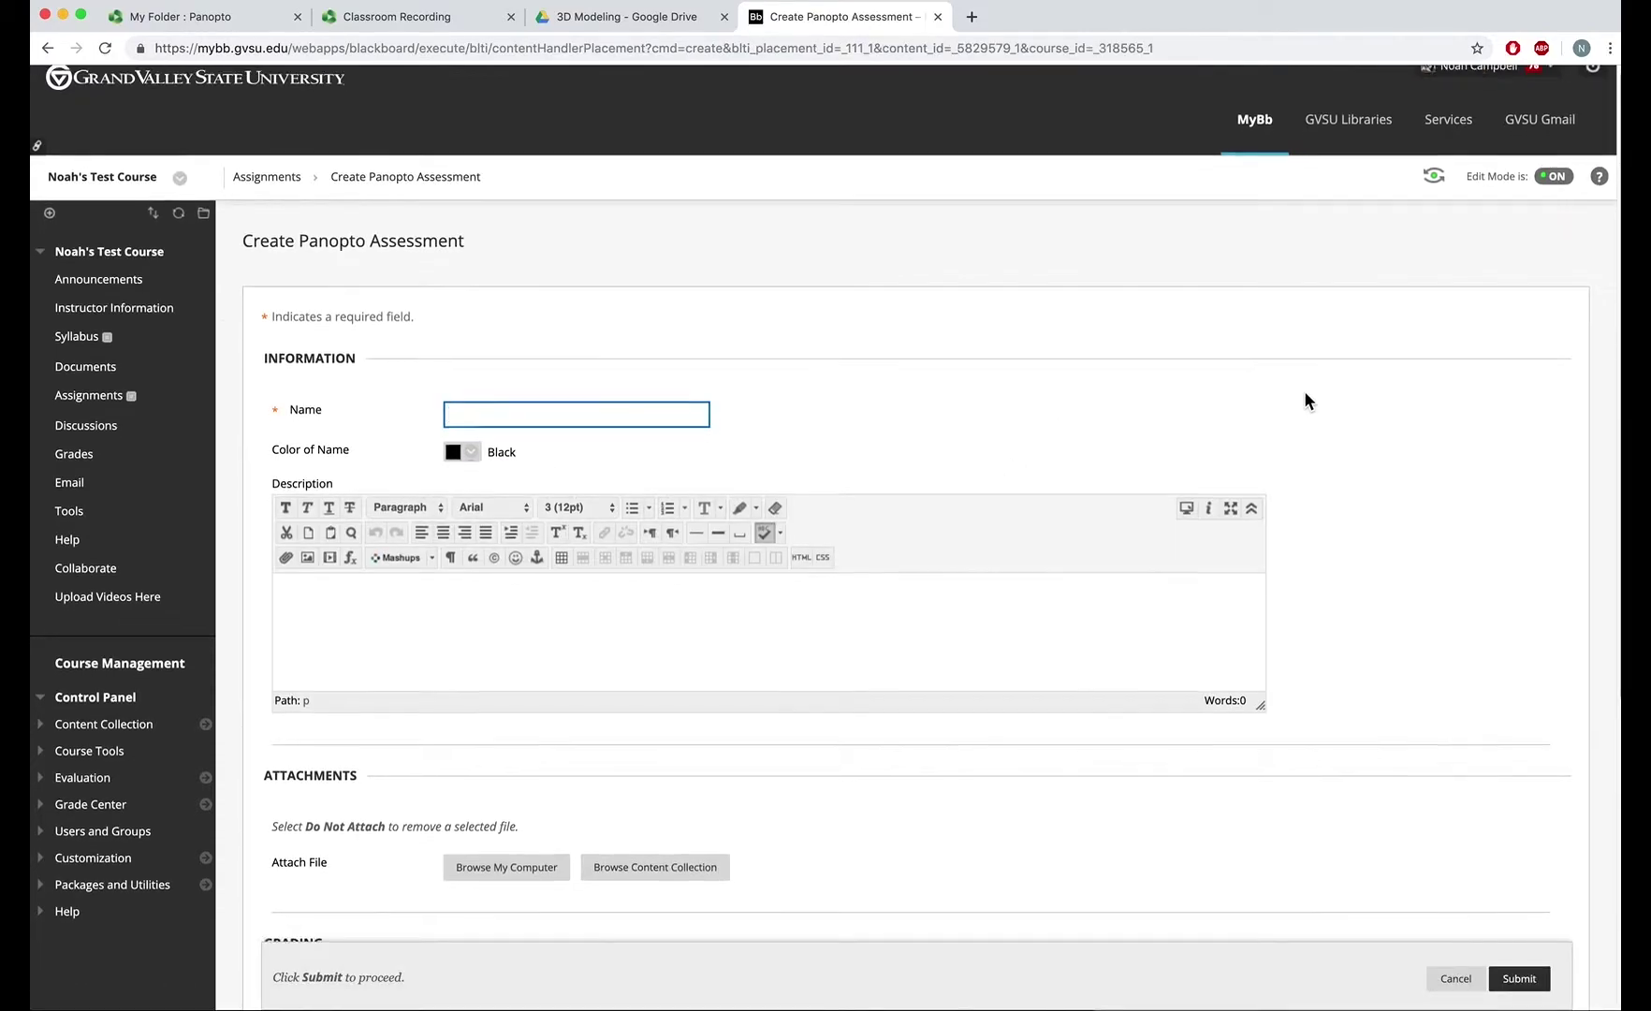
scroll(1030, 356, down, 2)
click(587, 323)
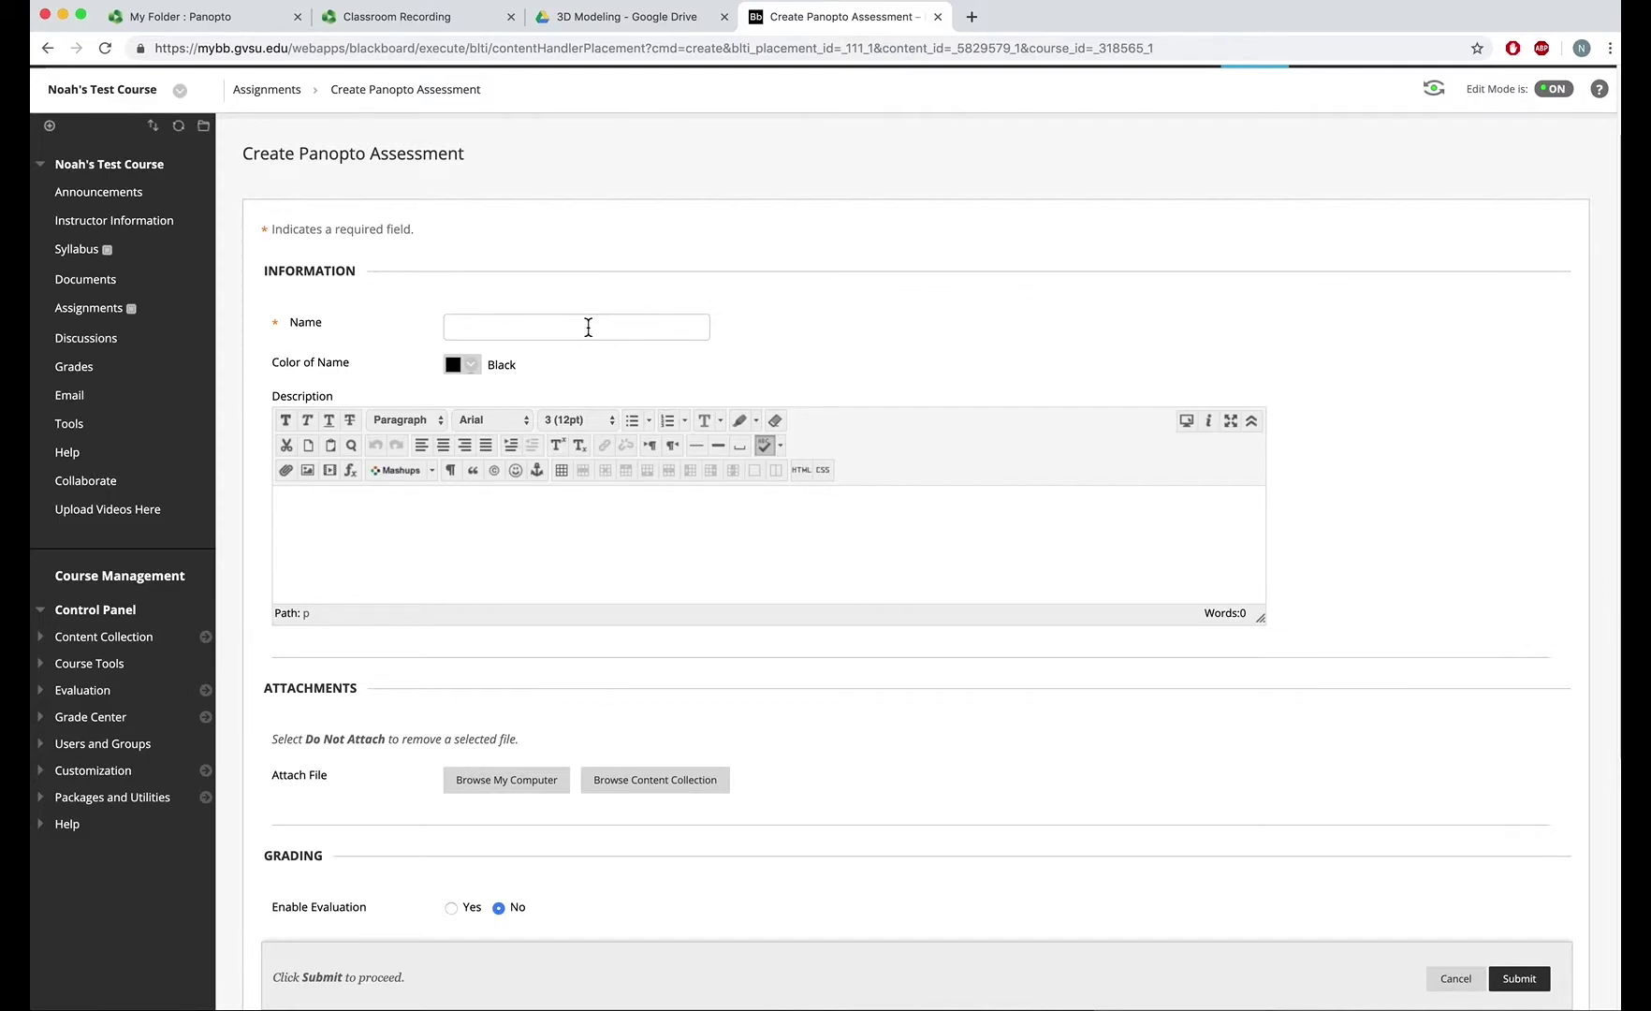
text(Panopto Video Quiz)
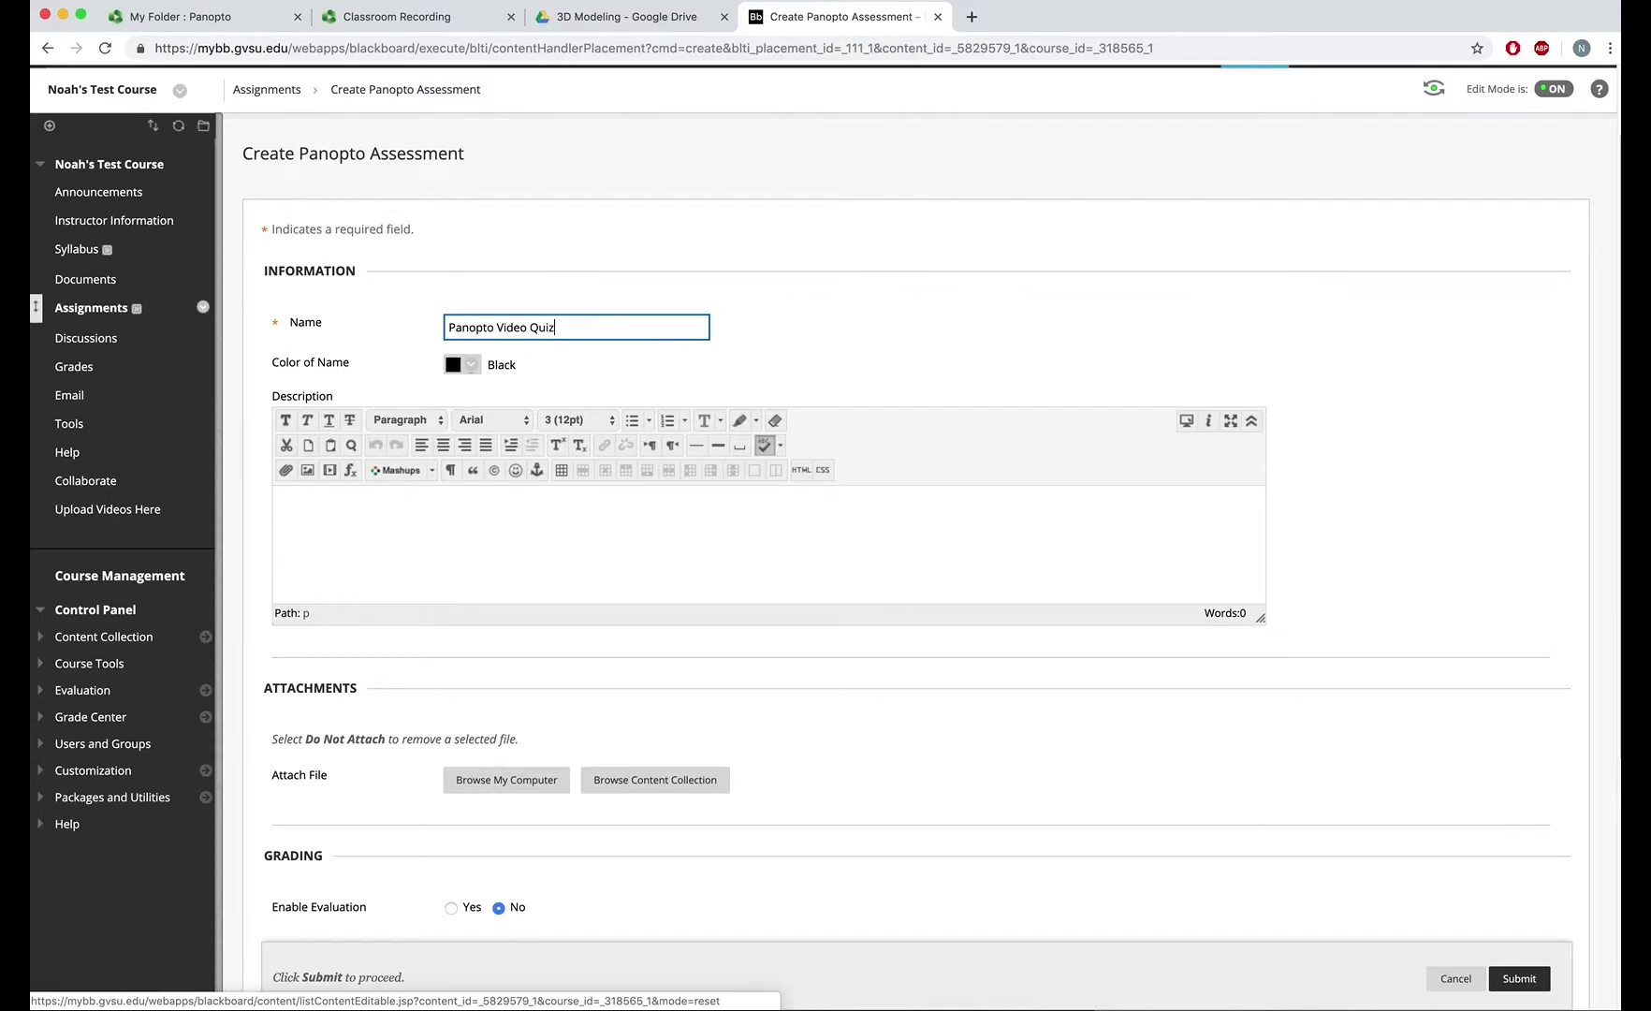
Step: Enable evaluation for the assessment and set its points possible to 10
scroll(774, 304, down, 1)
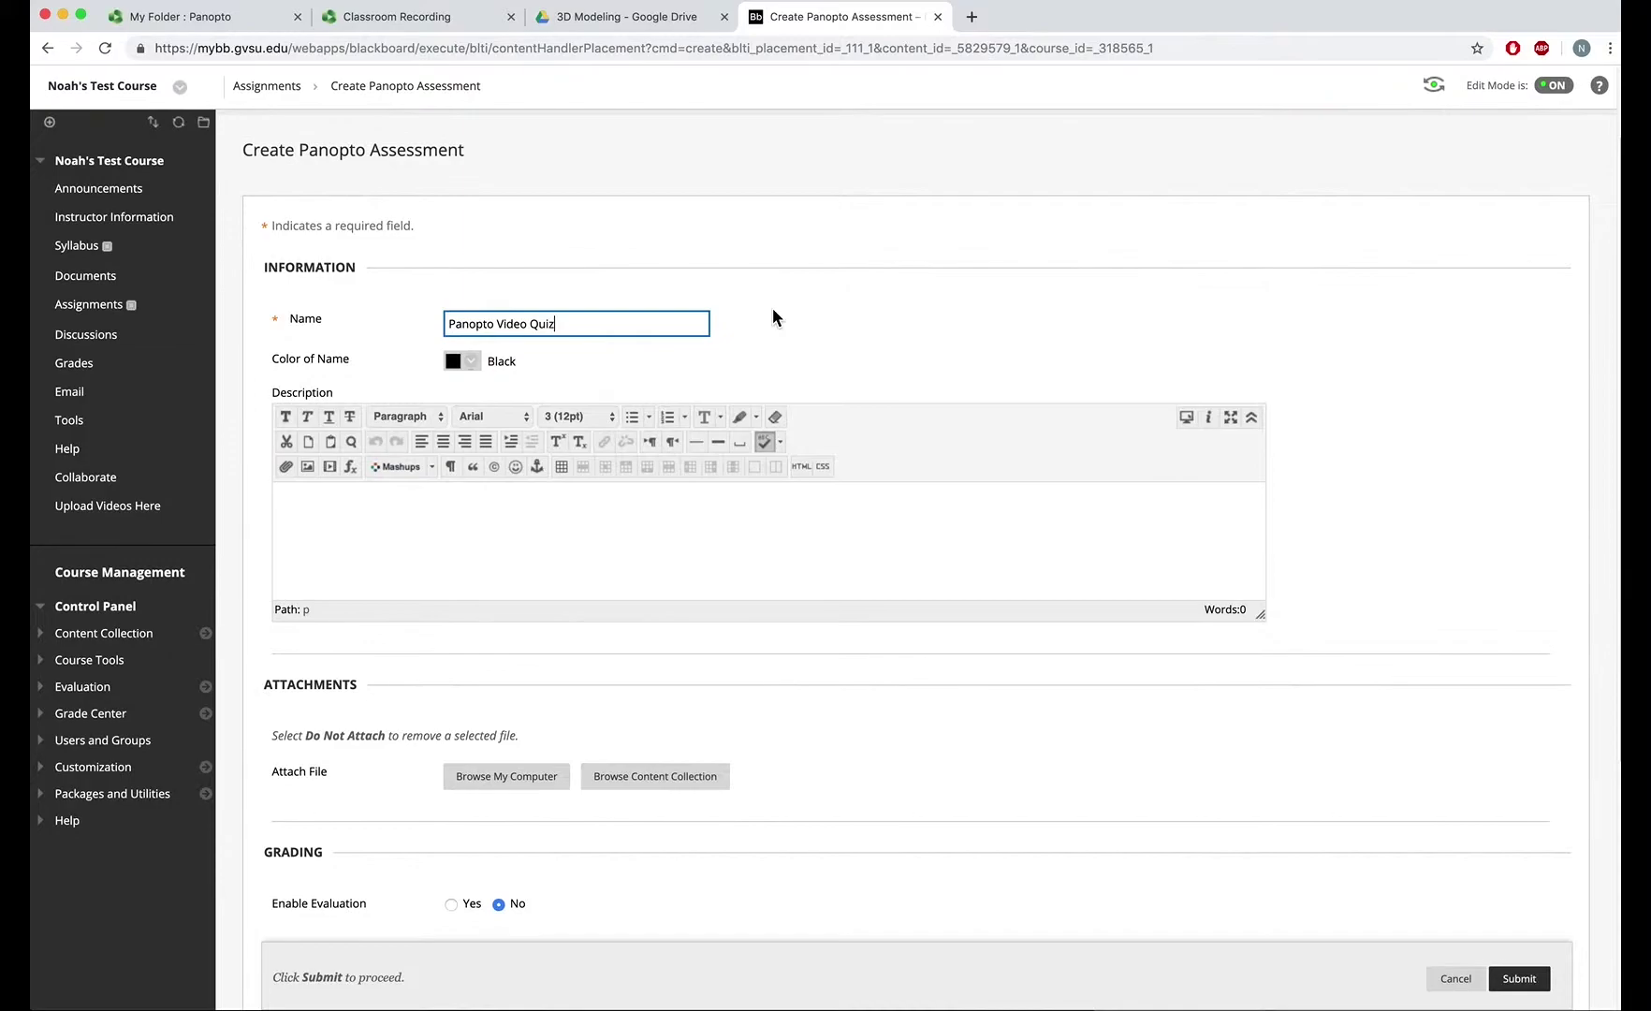
scroll(772, 316, down, 2)
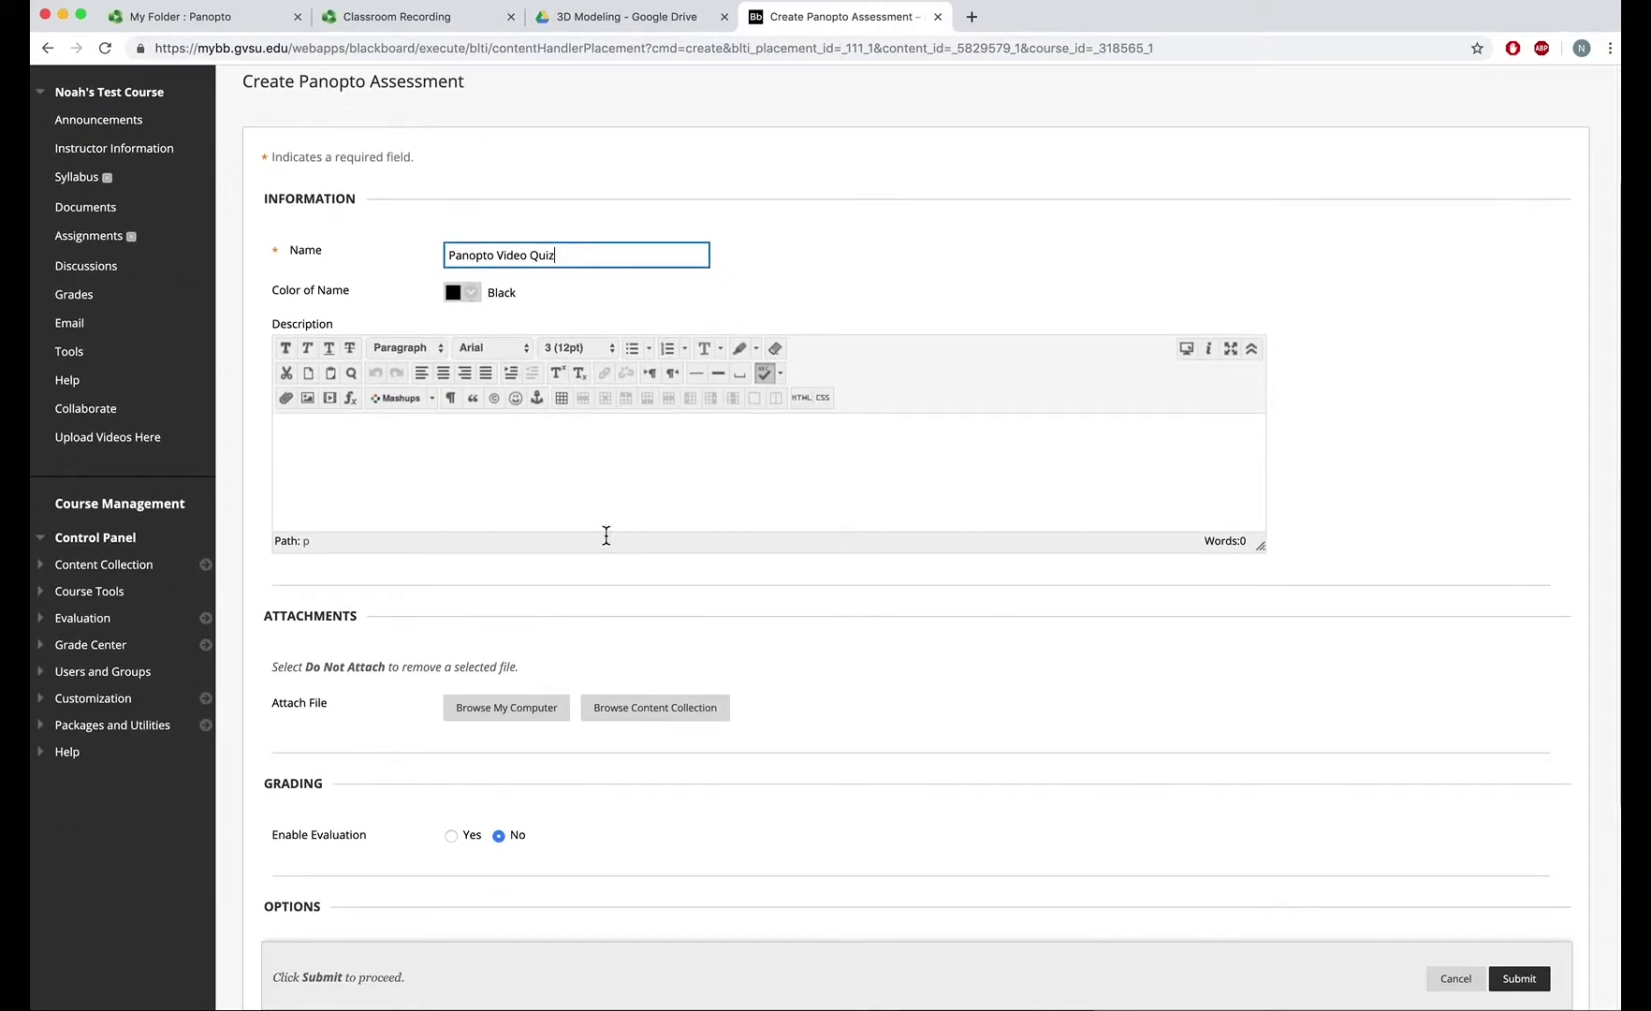
click(452, 836)
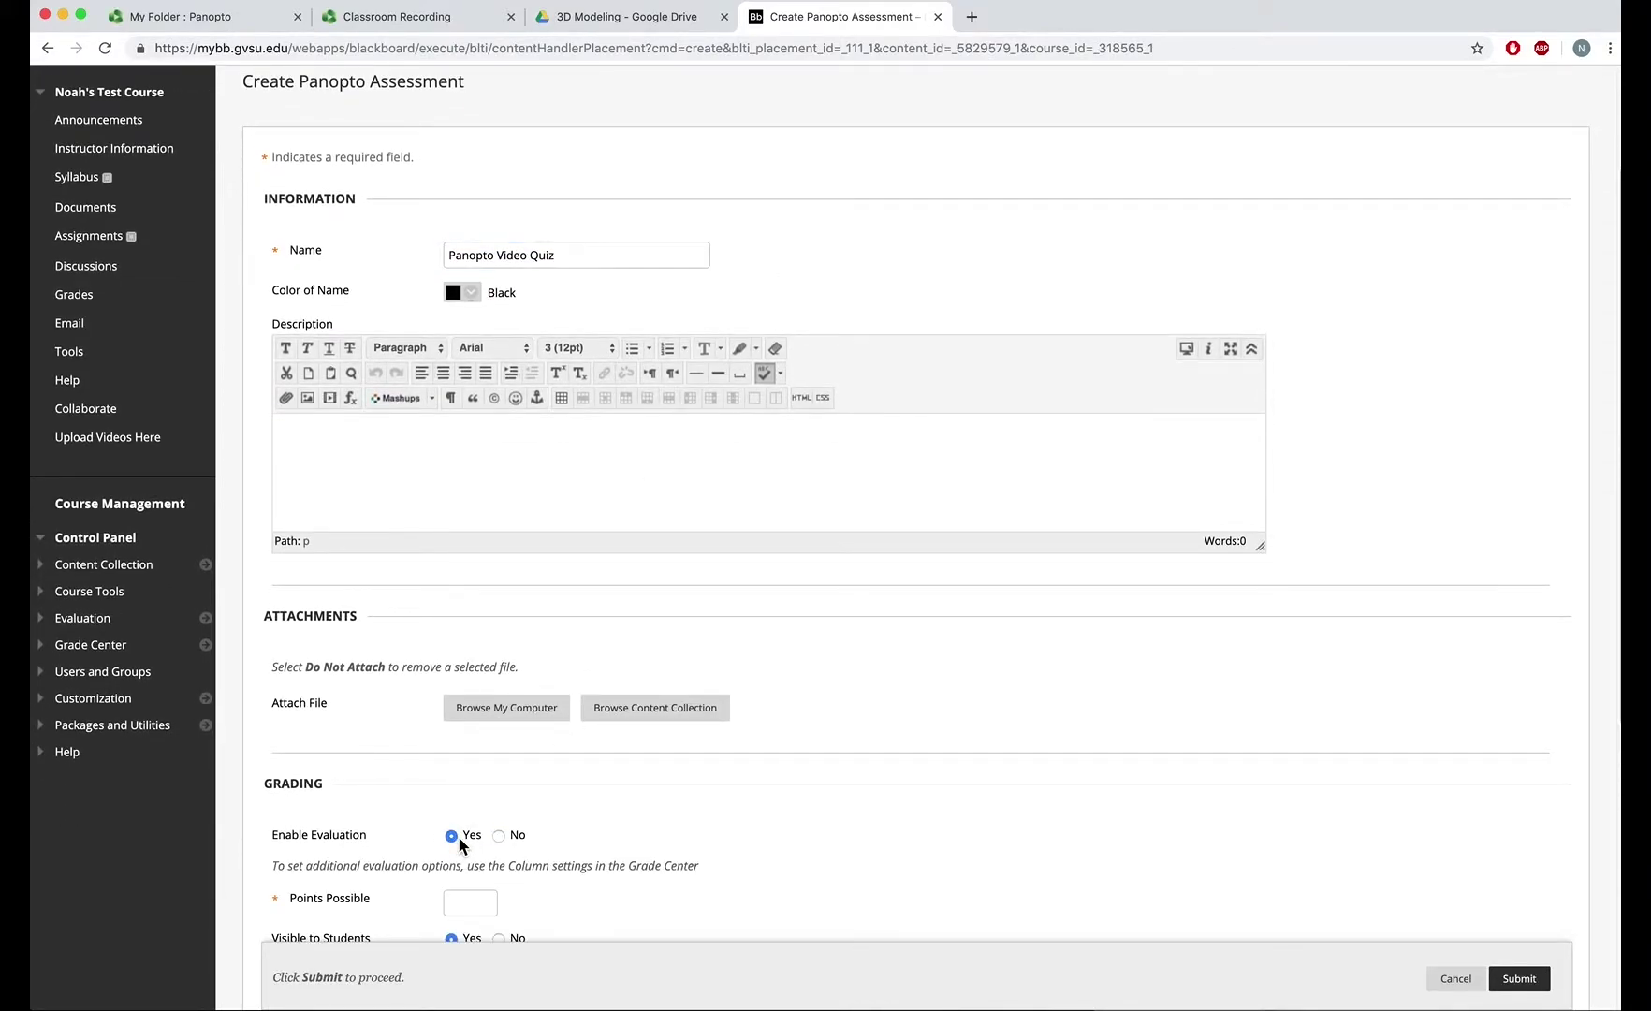
scroll(1130, 620, down, 2)
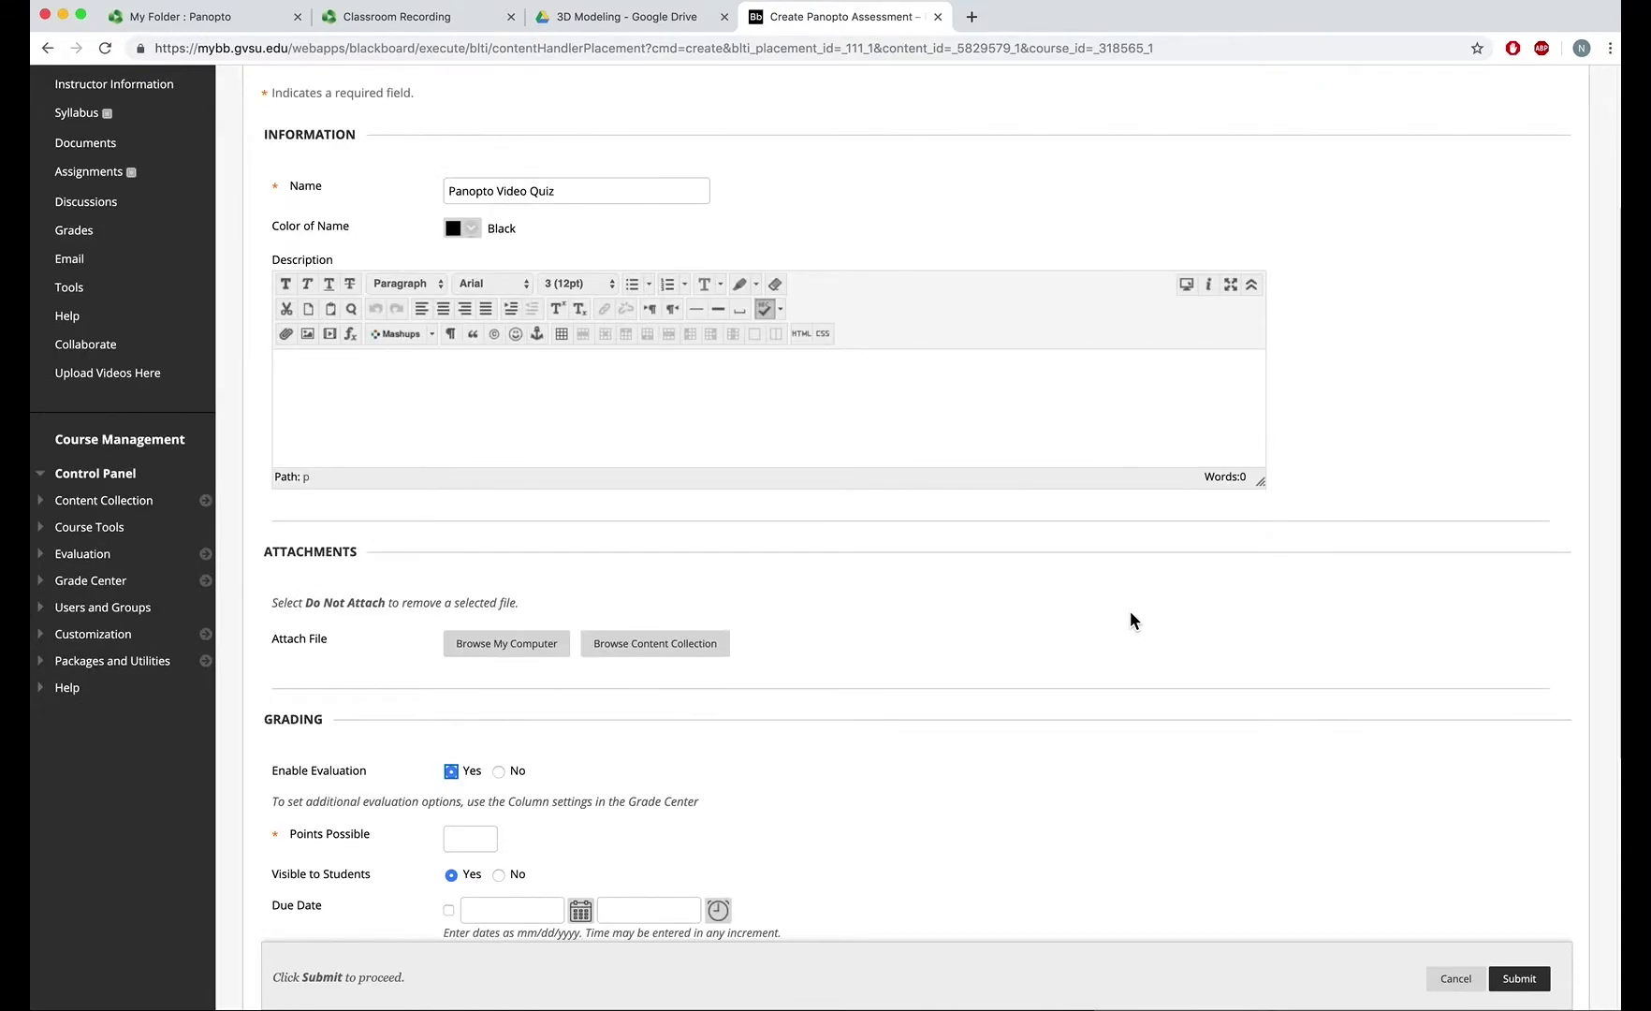
scroll(1131, 614, down, 5)
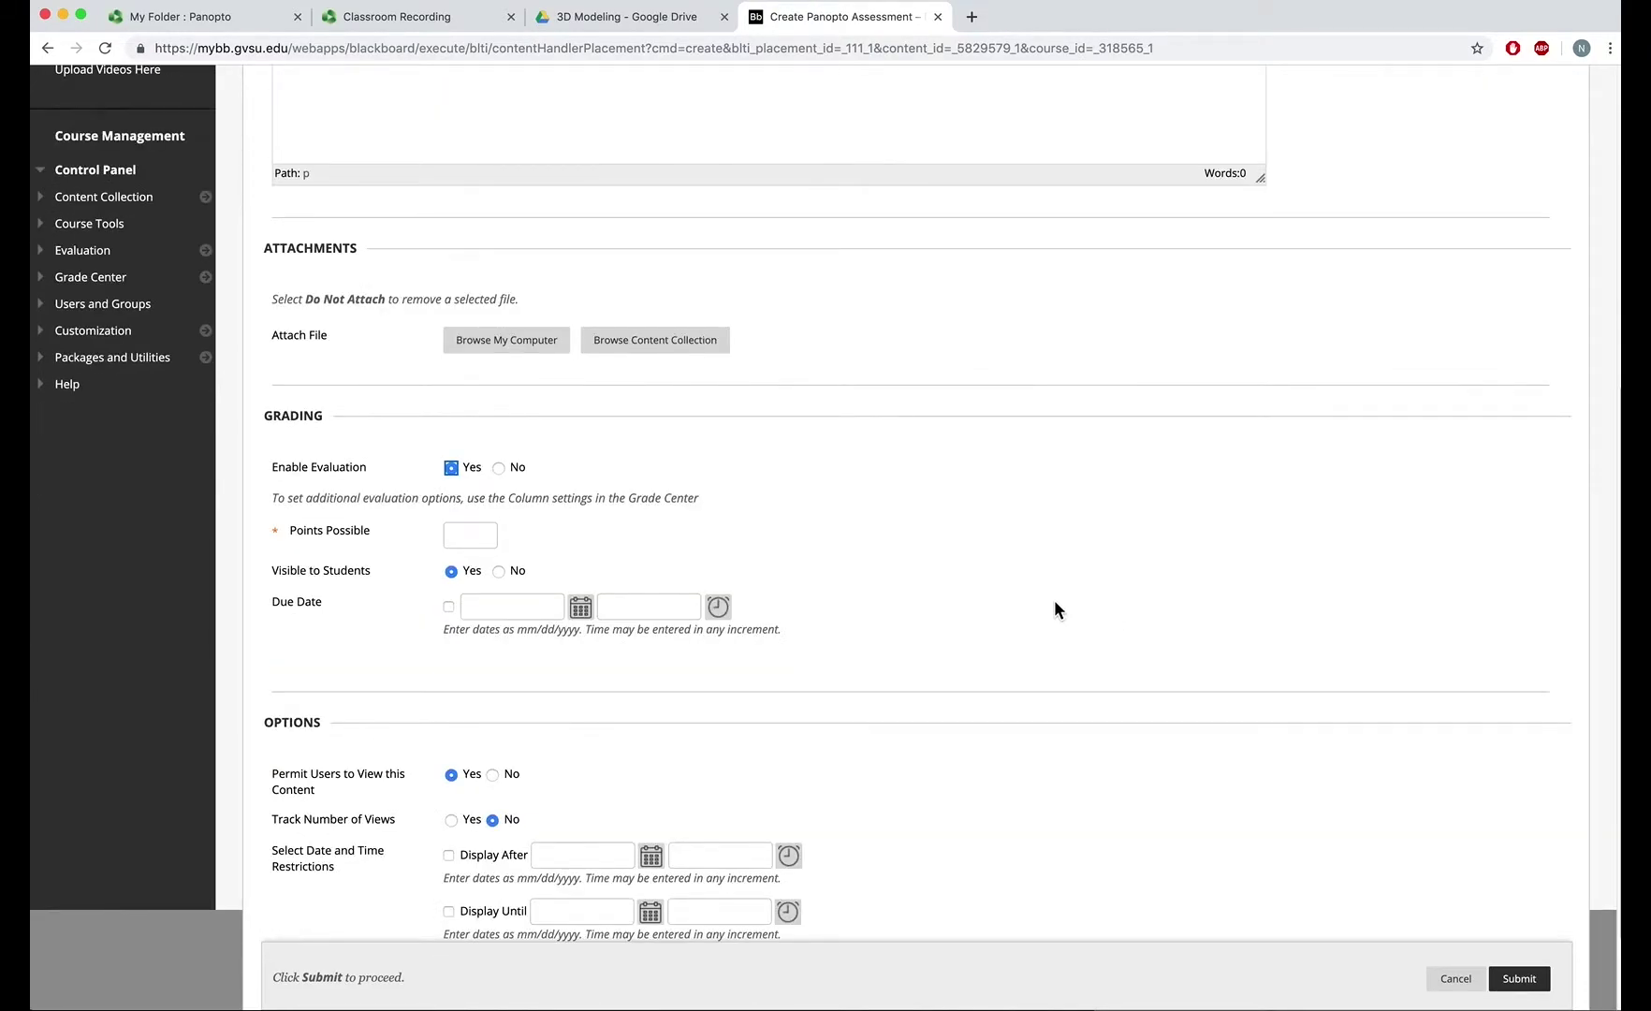
click(473, 533)
text(10)
scroll(886, 618, down, 3)
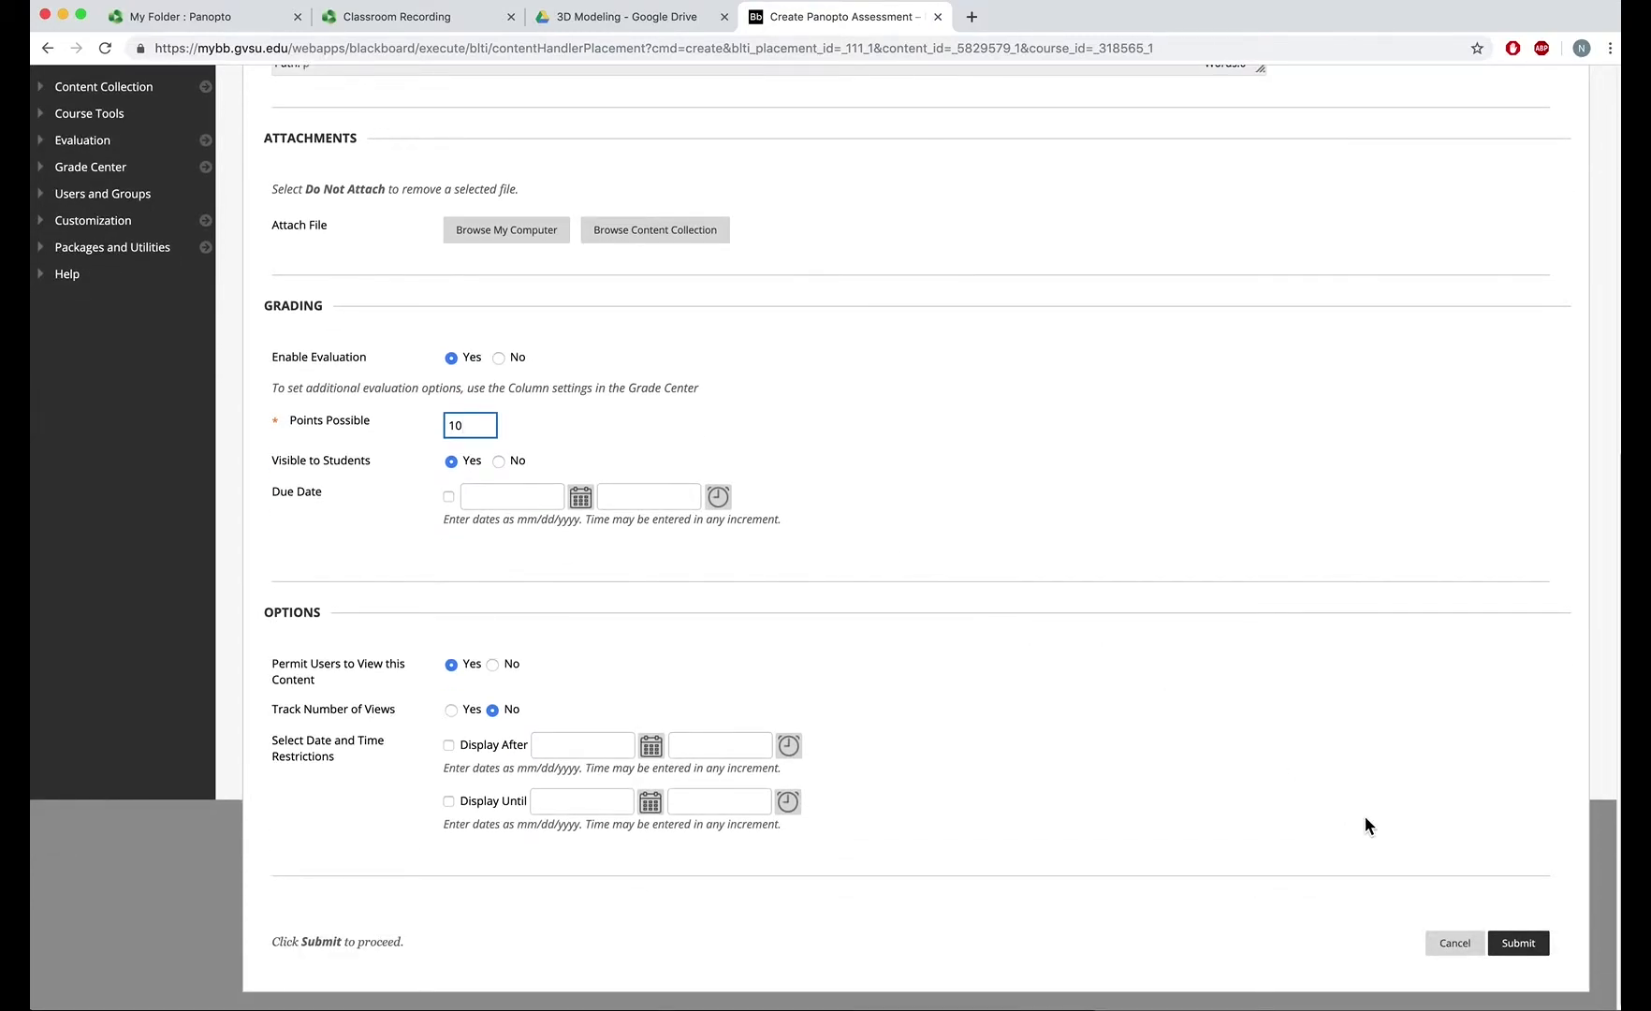
Step: Submit the assessment, then open Panopto Video Quiz and insert the Classroom Recording video from My Folder into it
click(1533, 943)
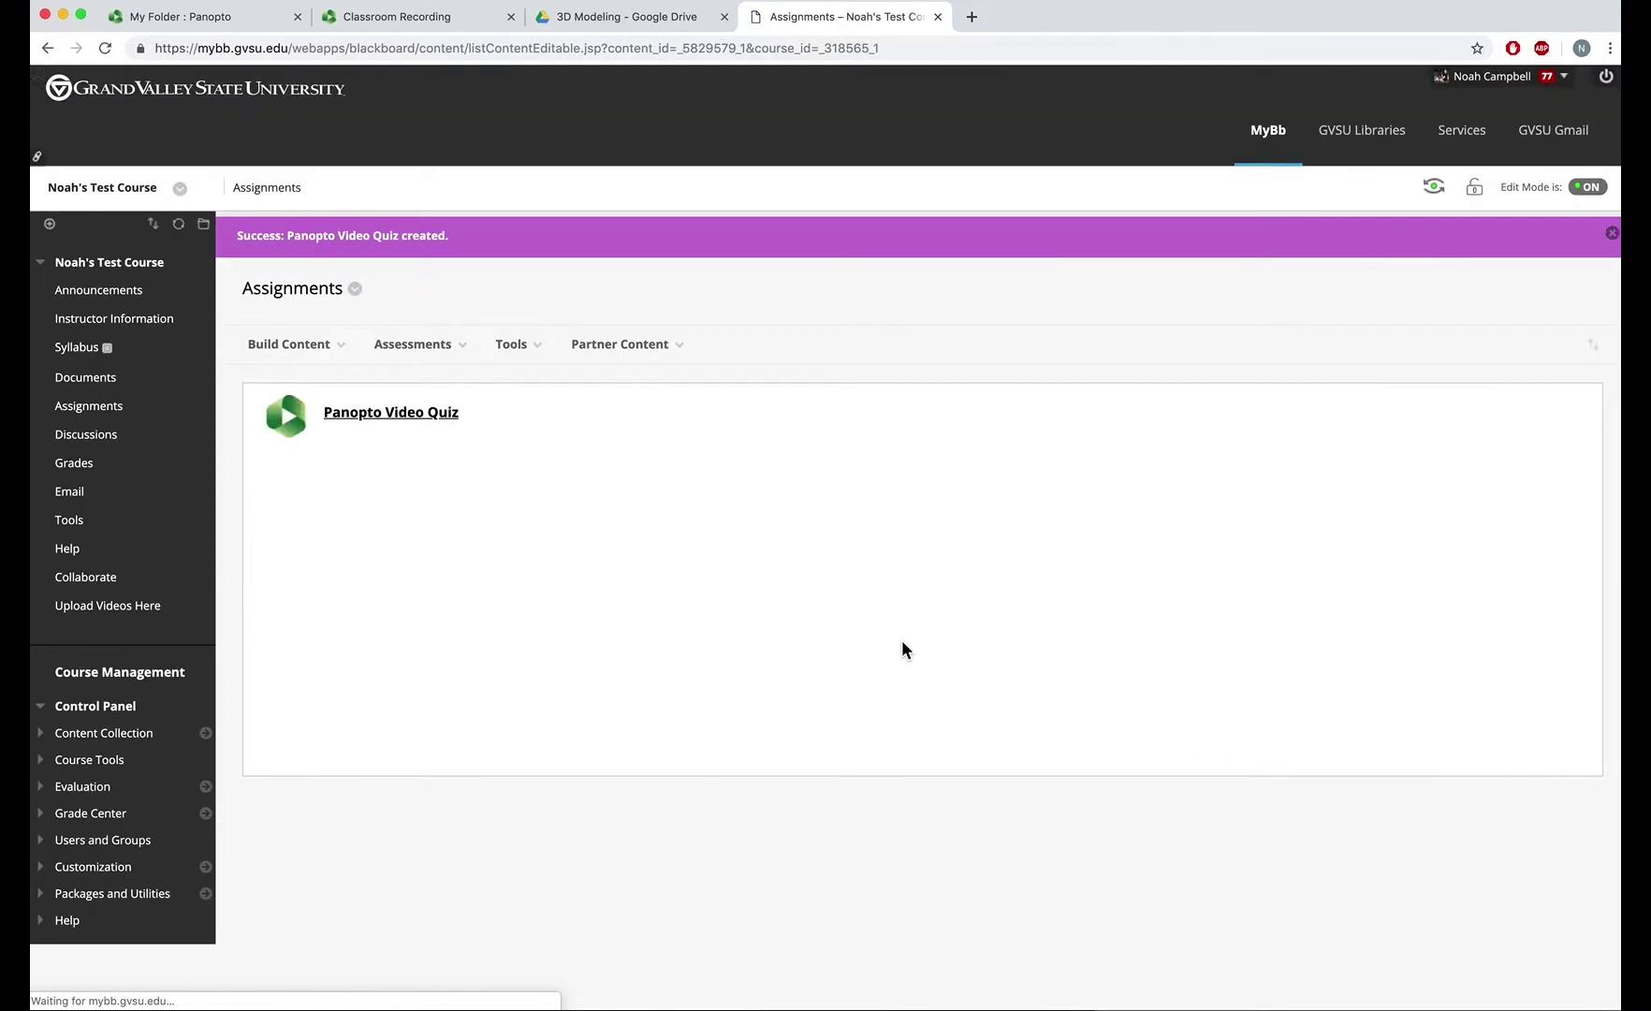
click(389, 413)
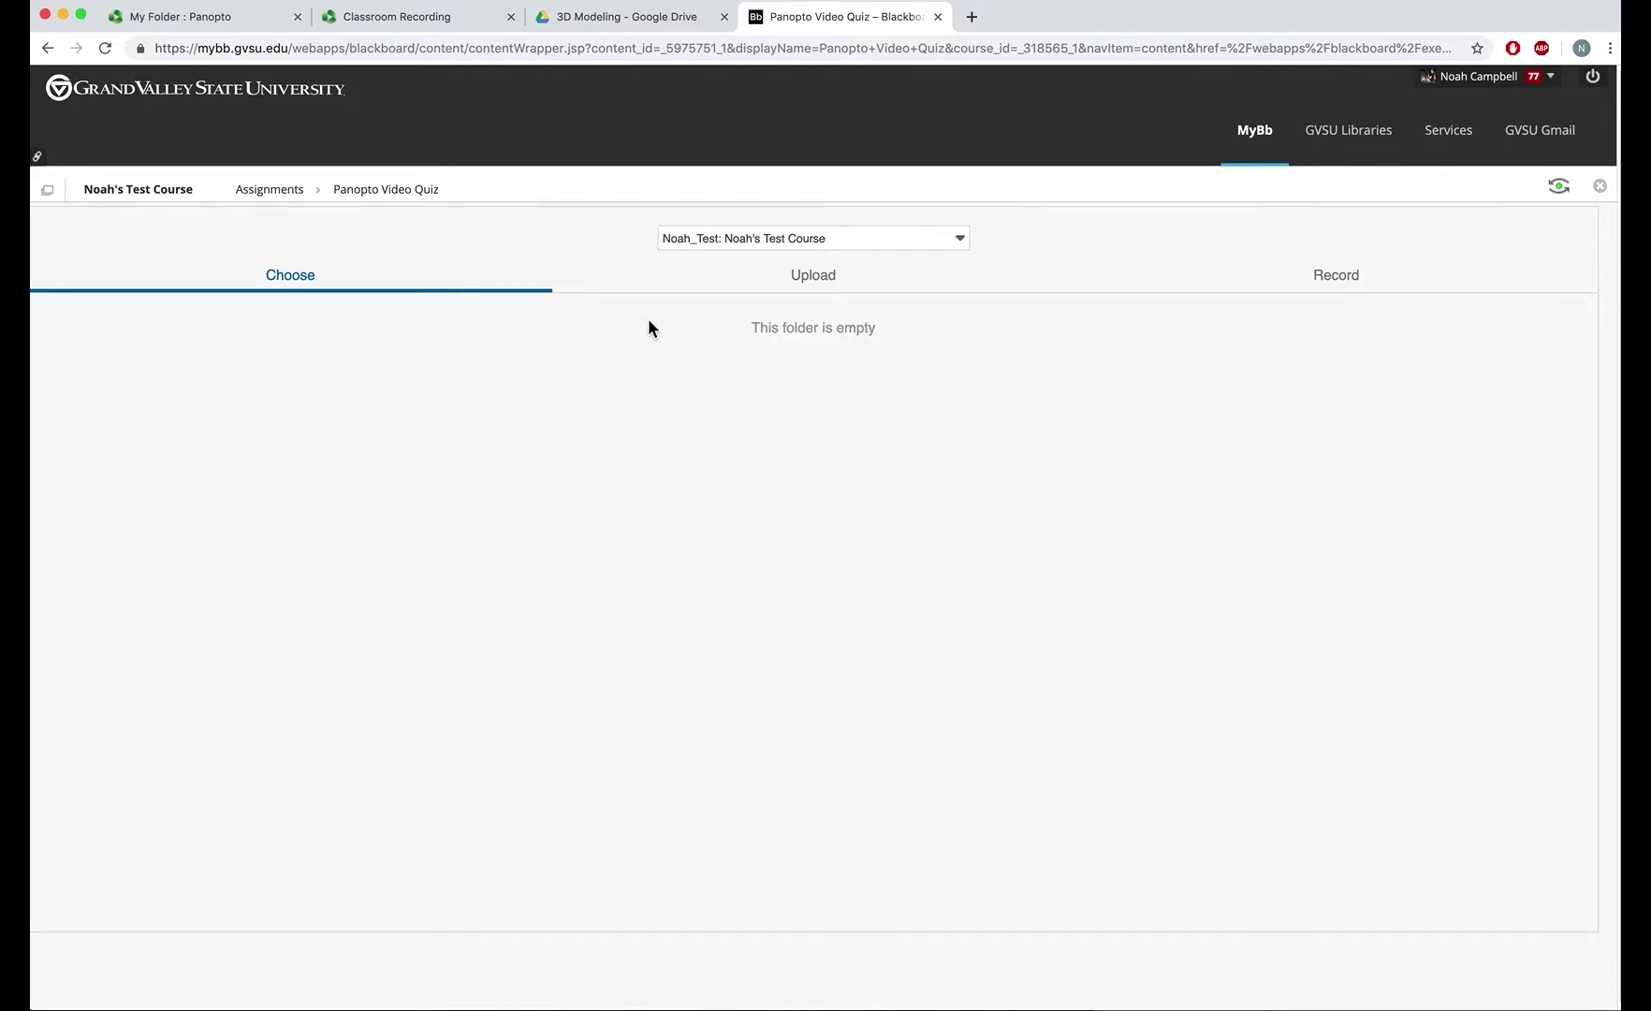
click(799, 238)
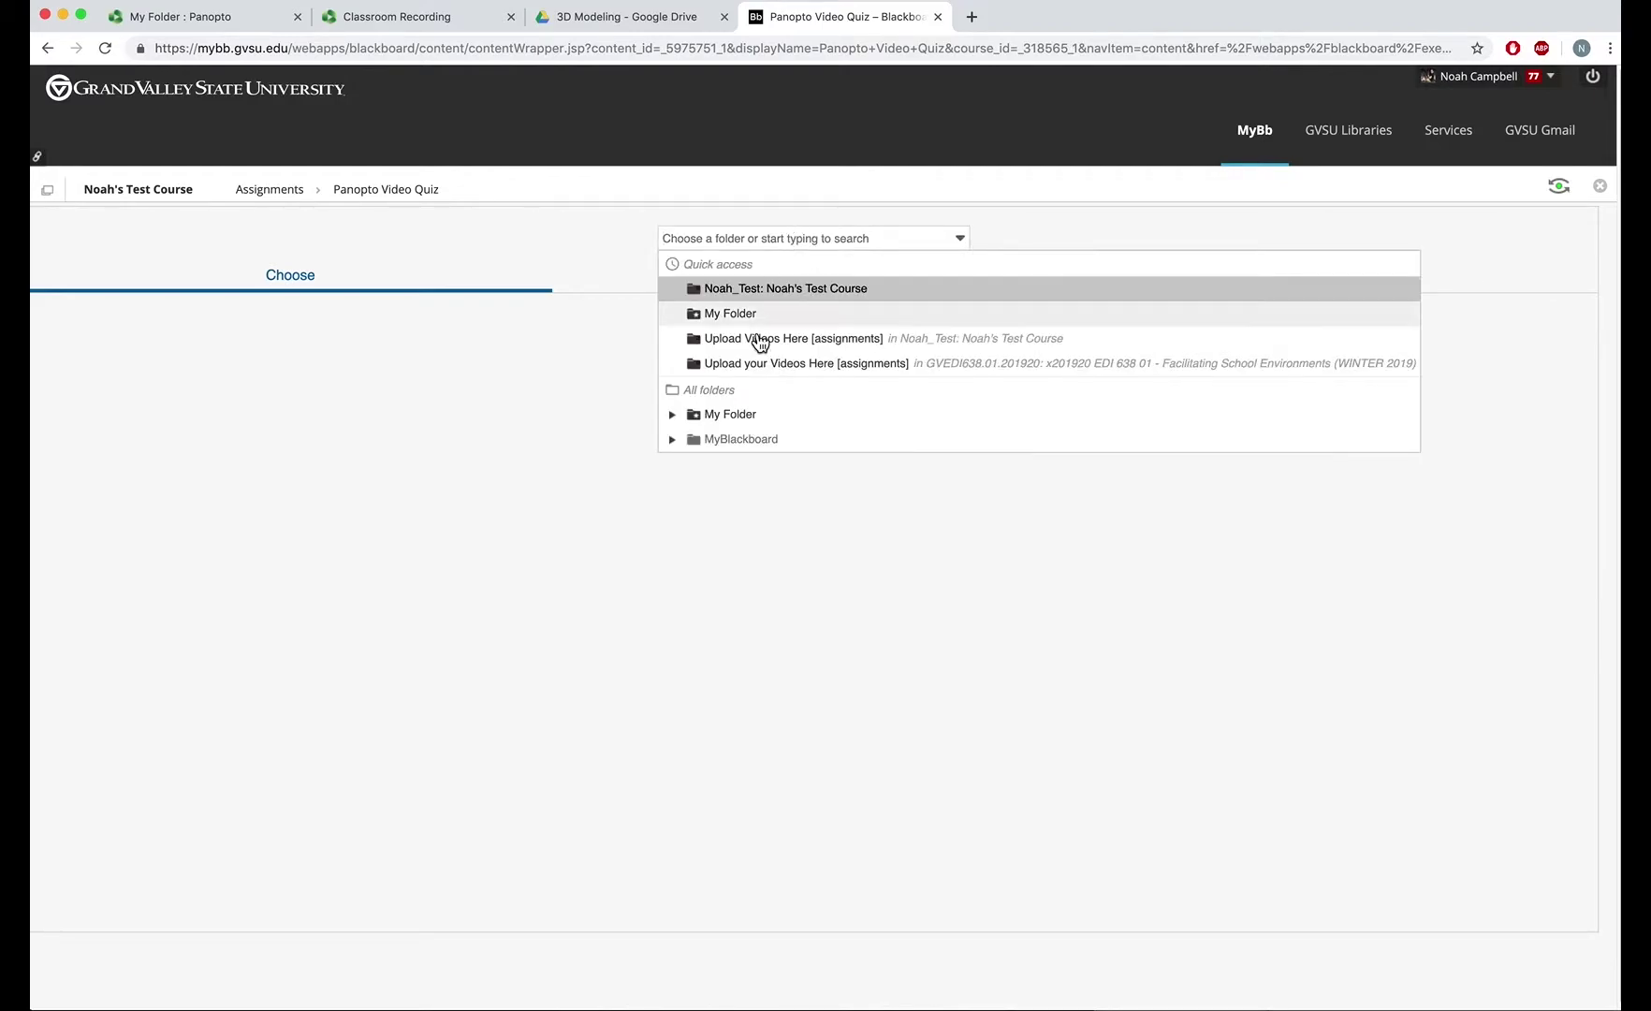
click(735, 315)
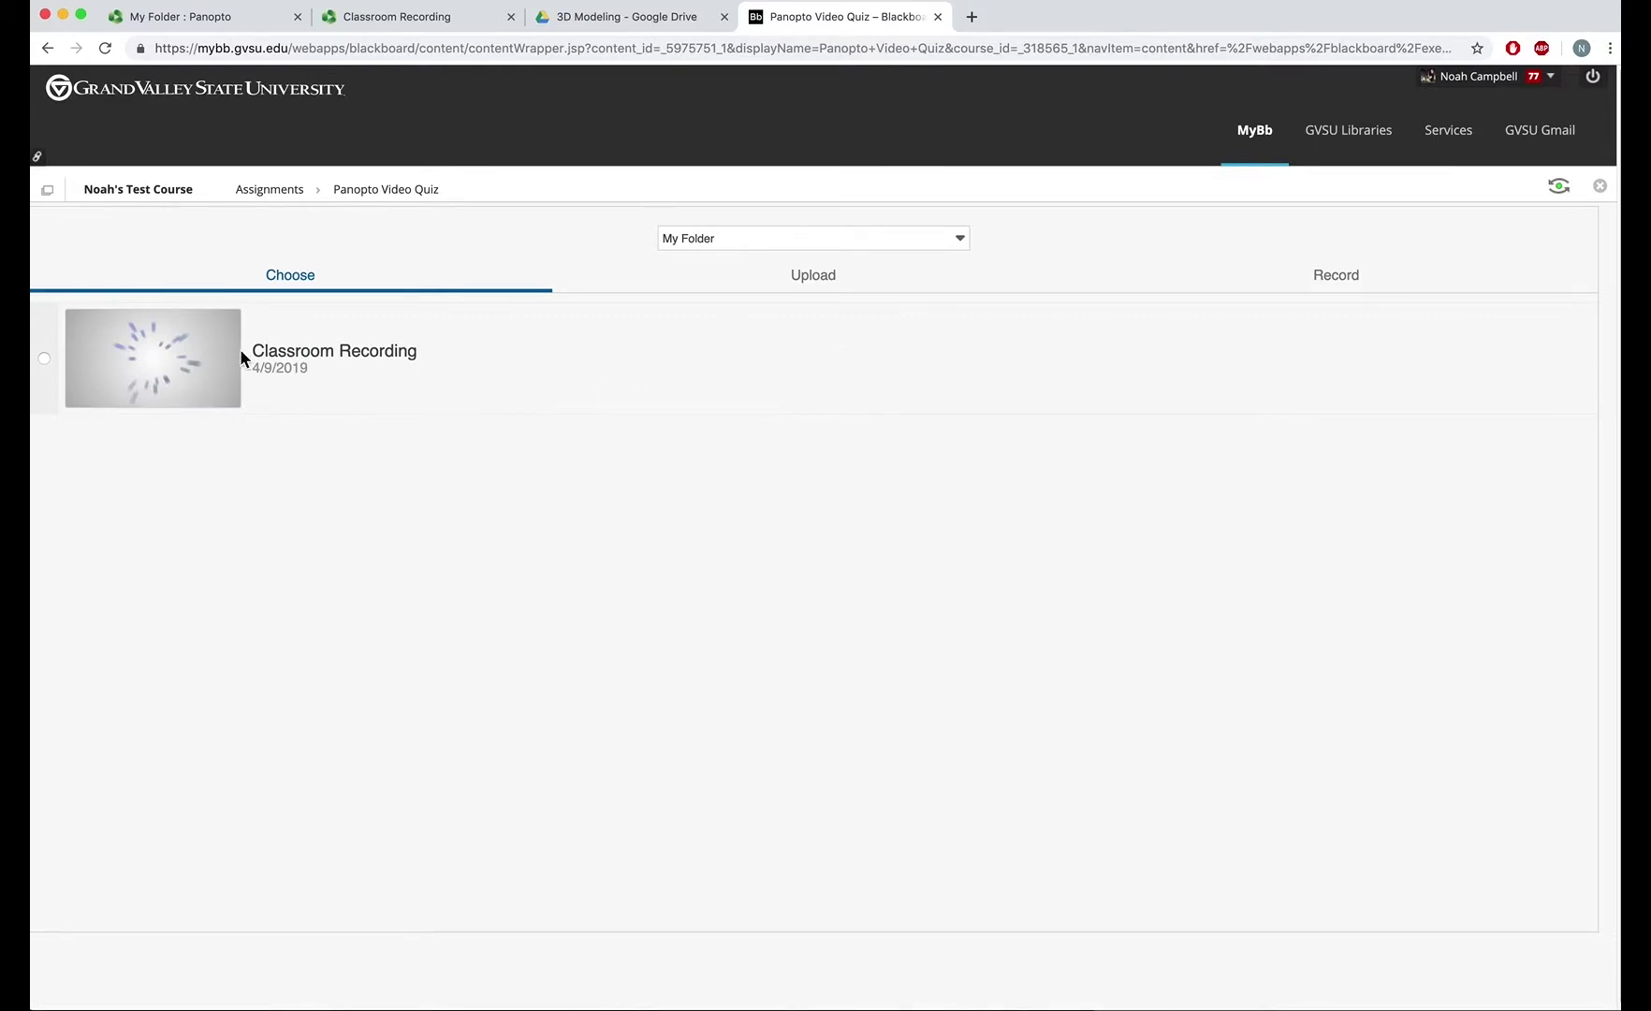
click(42, 357)
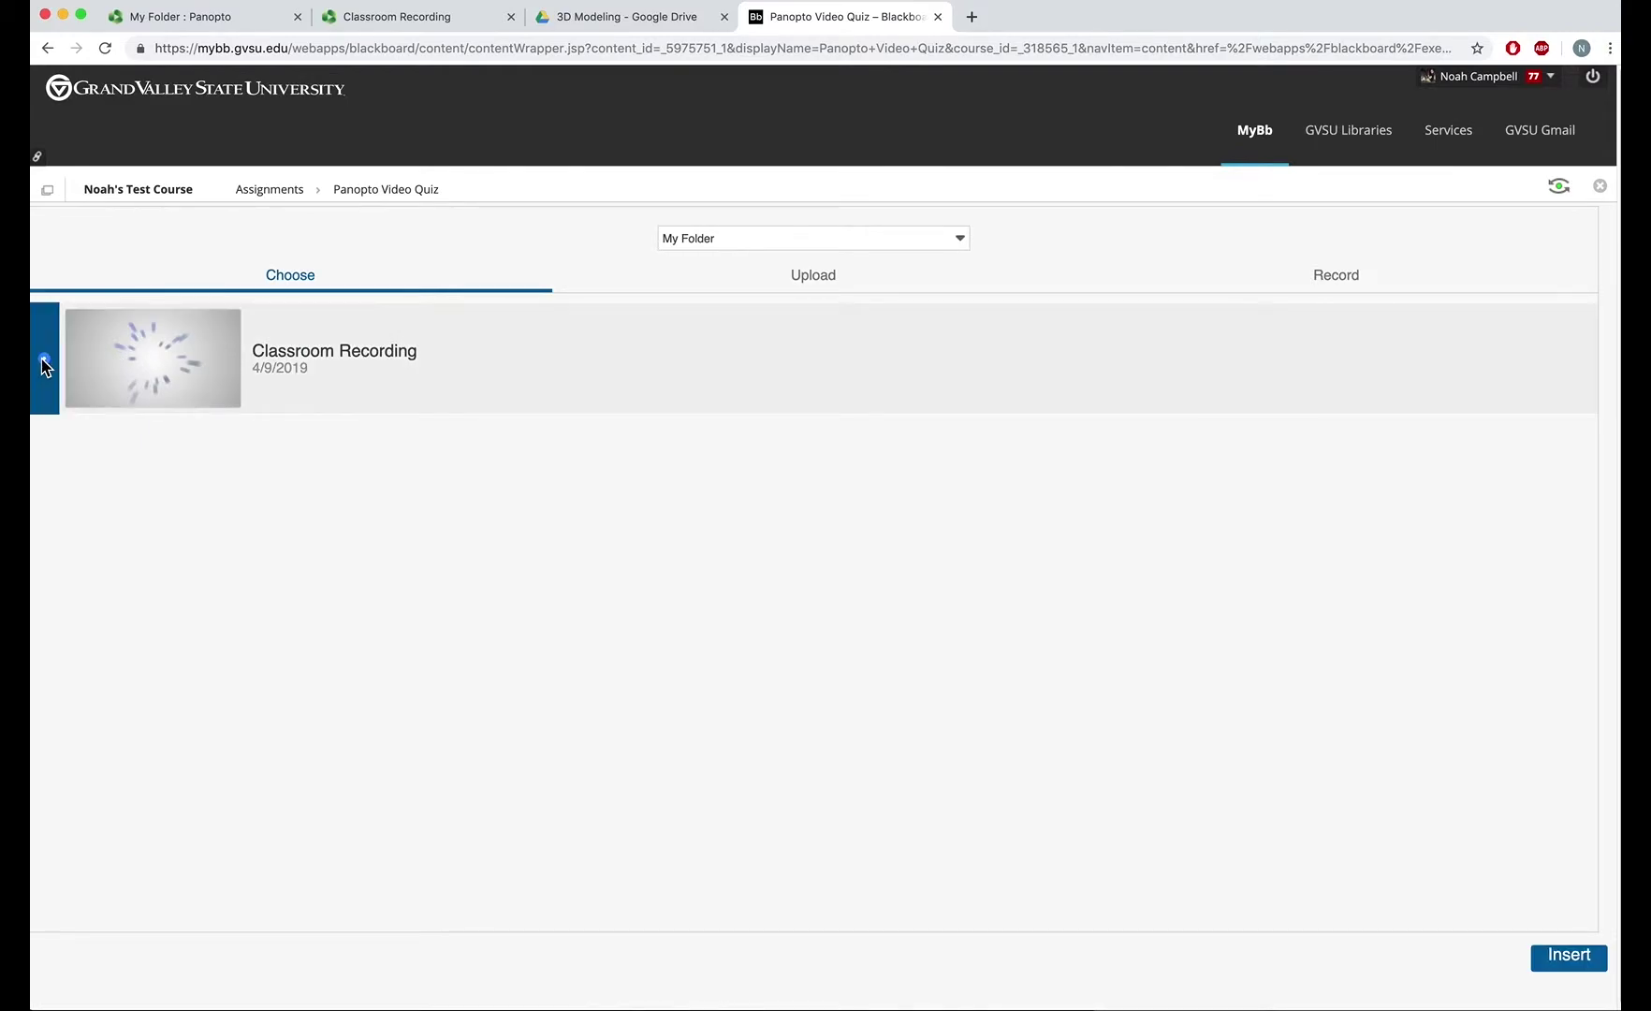
click(1570, 958)
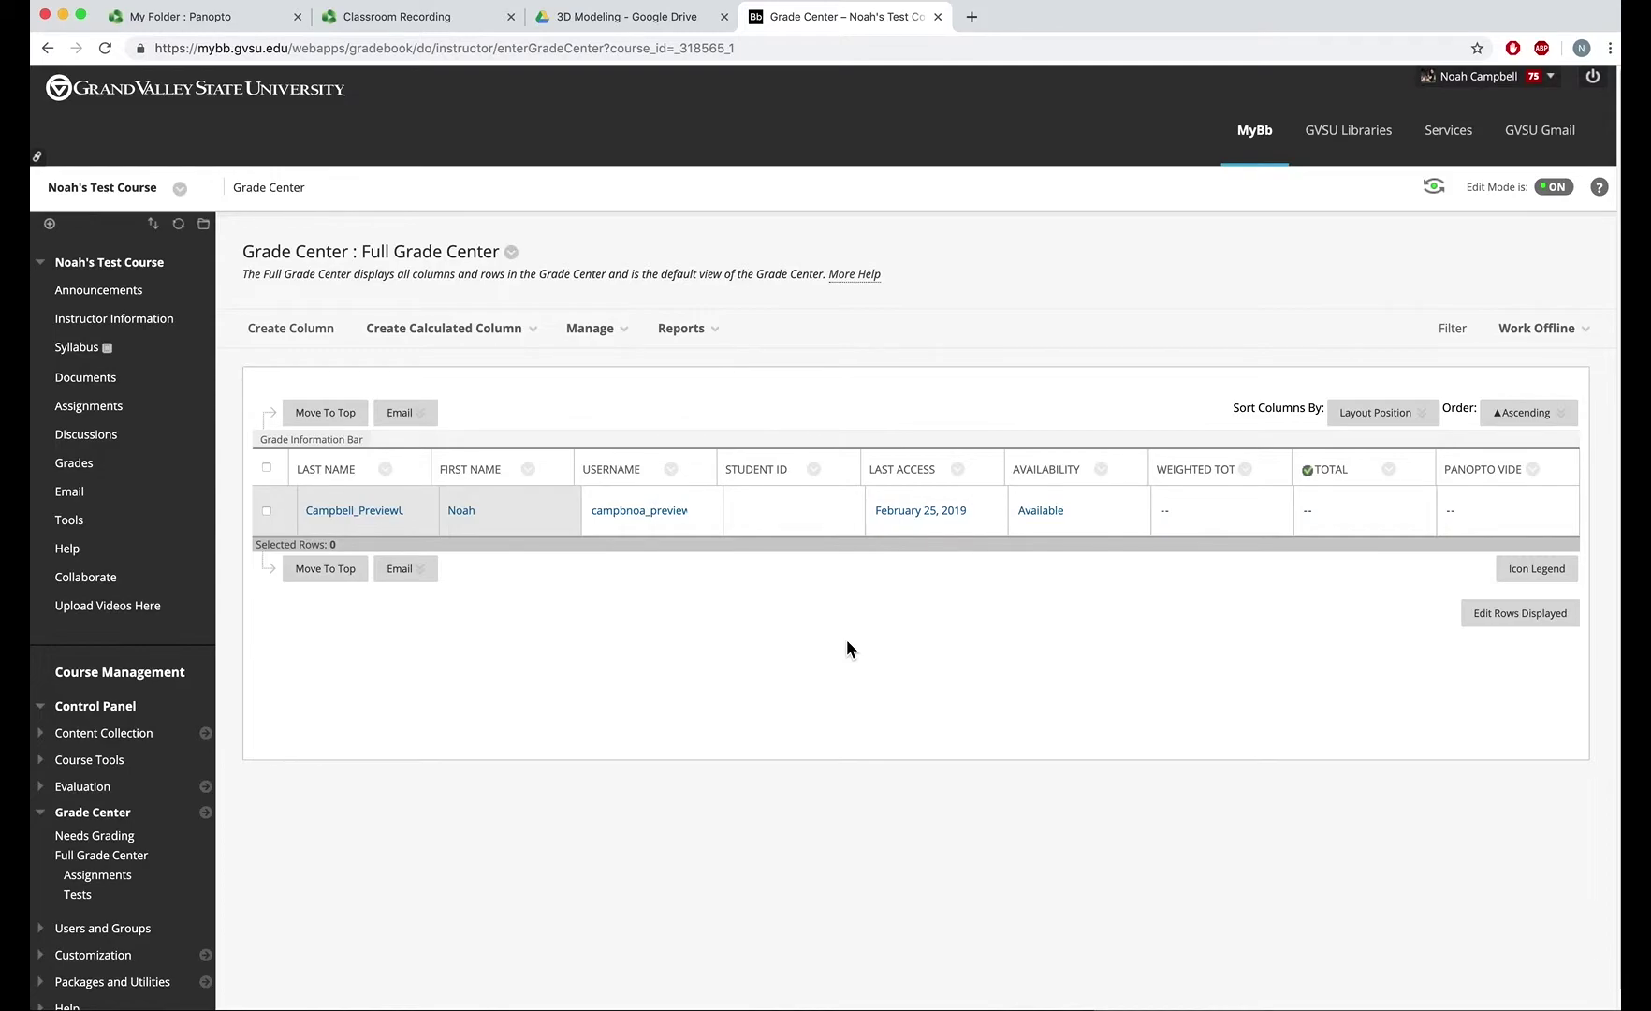
Step: Switch to Panopto and view the quiz results in the settings of Classroom Recording
mouse_move(1539, 518)
click(211, 17)
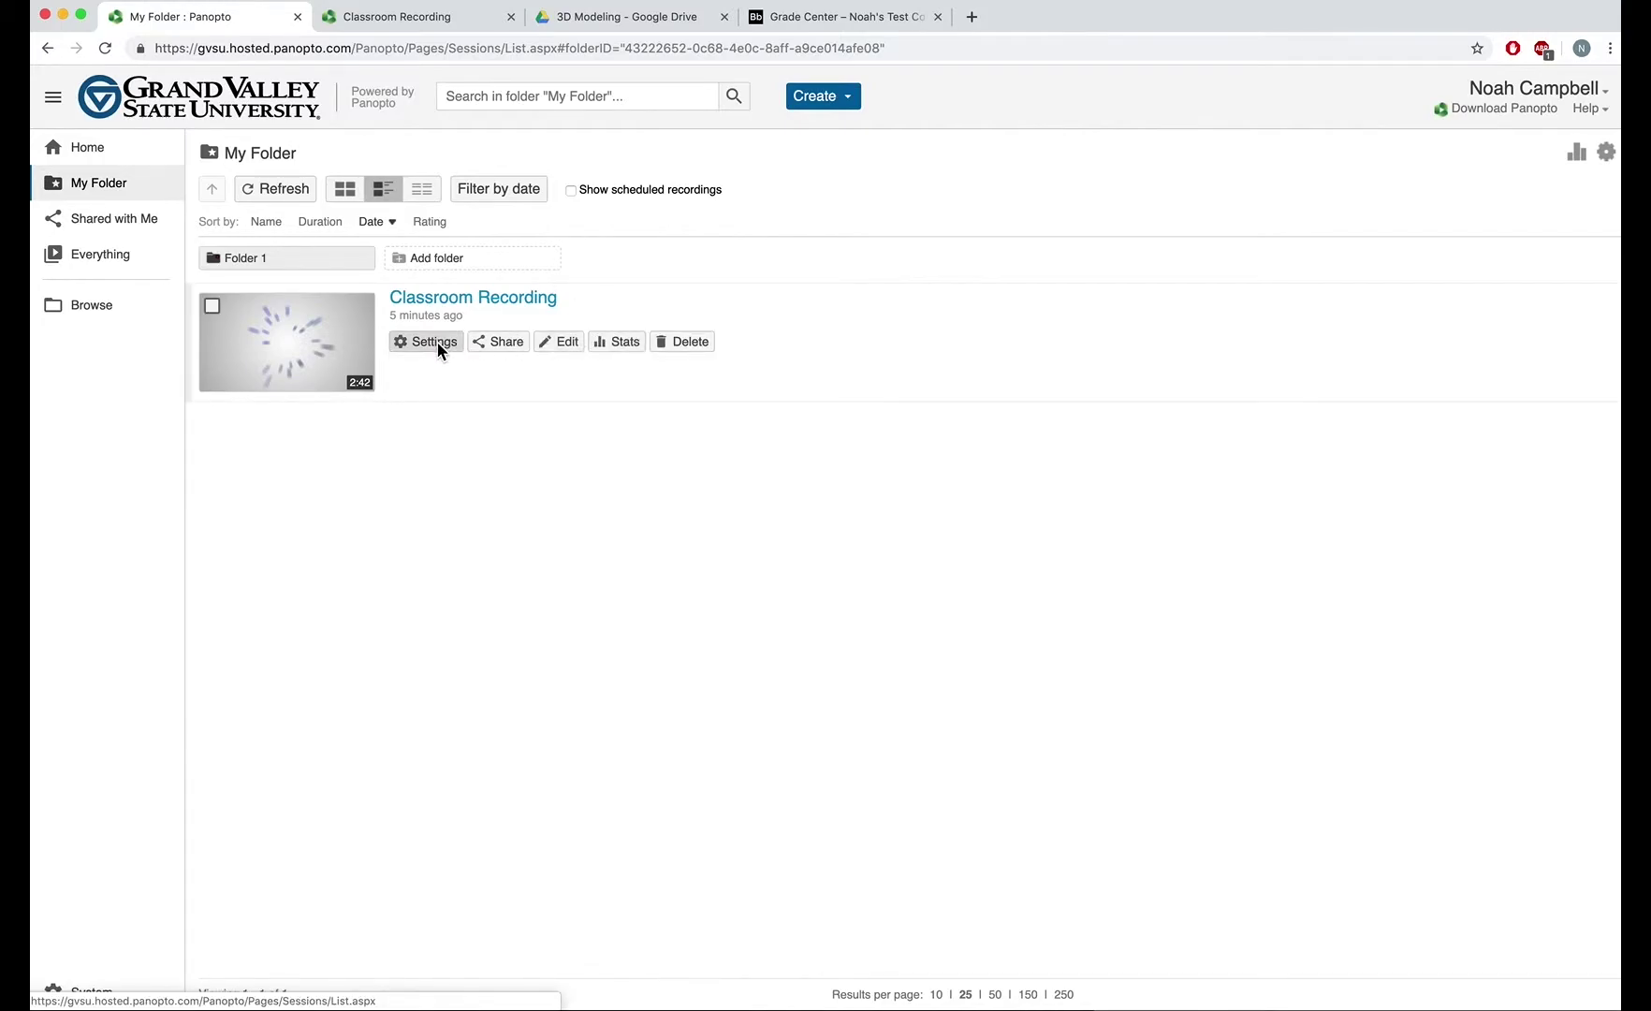
click(436, 342)
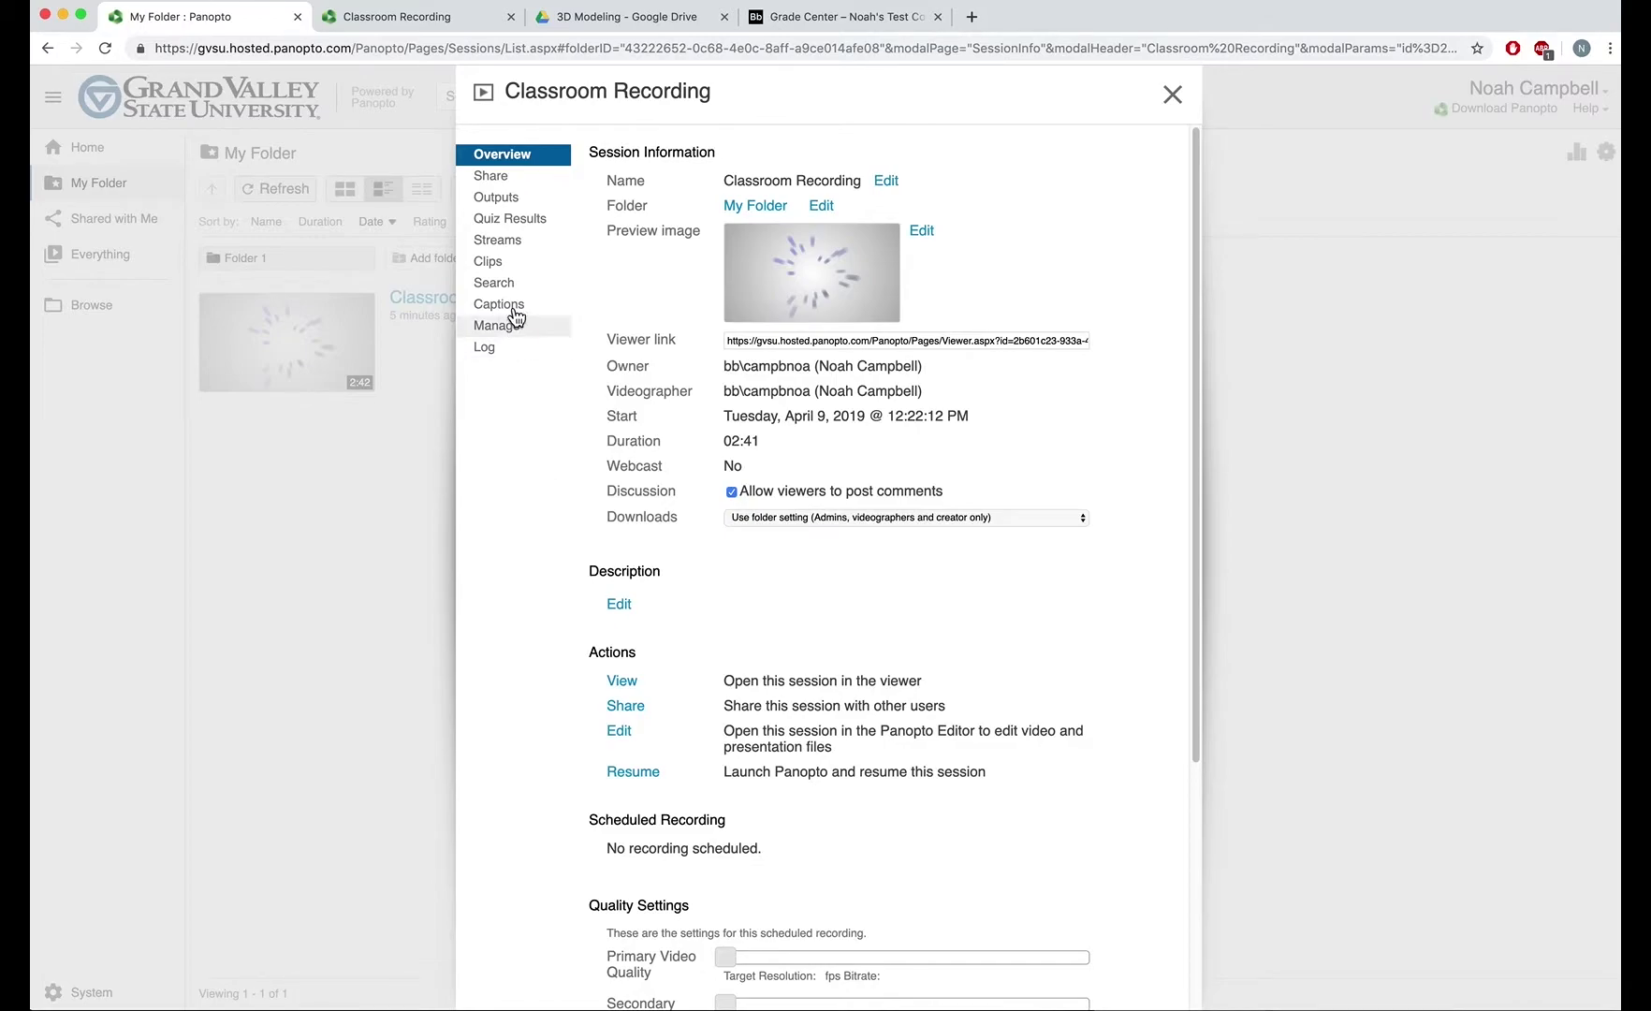
click(520, 227)
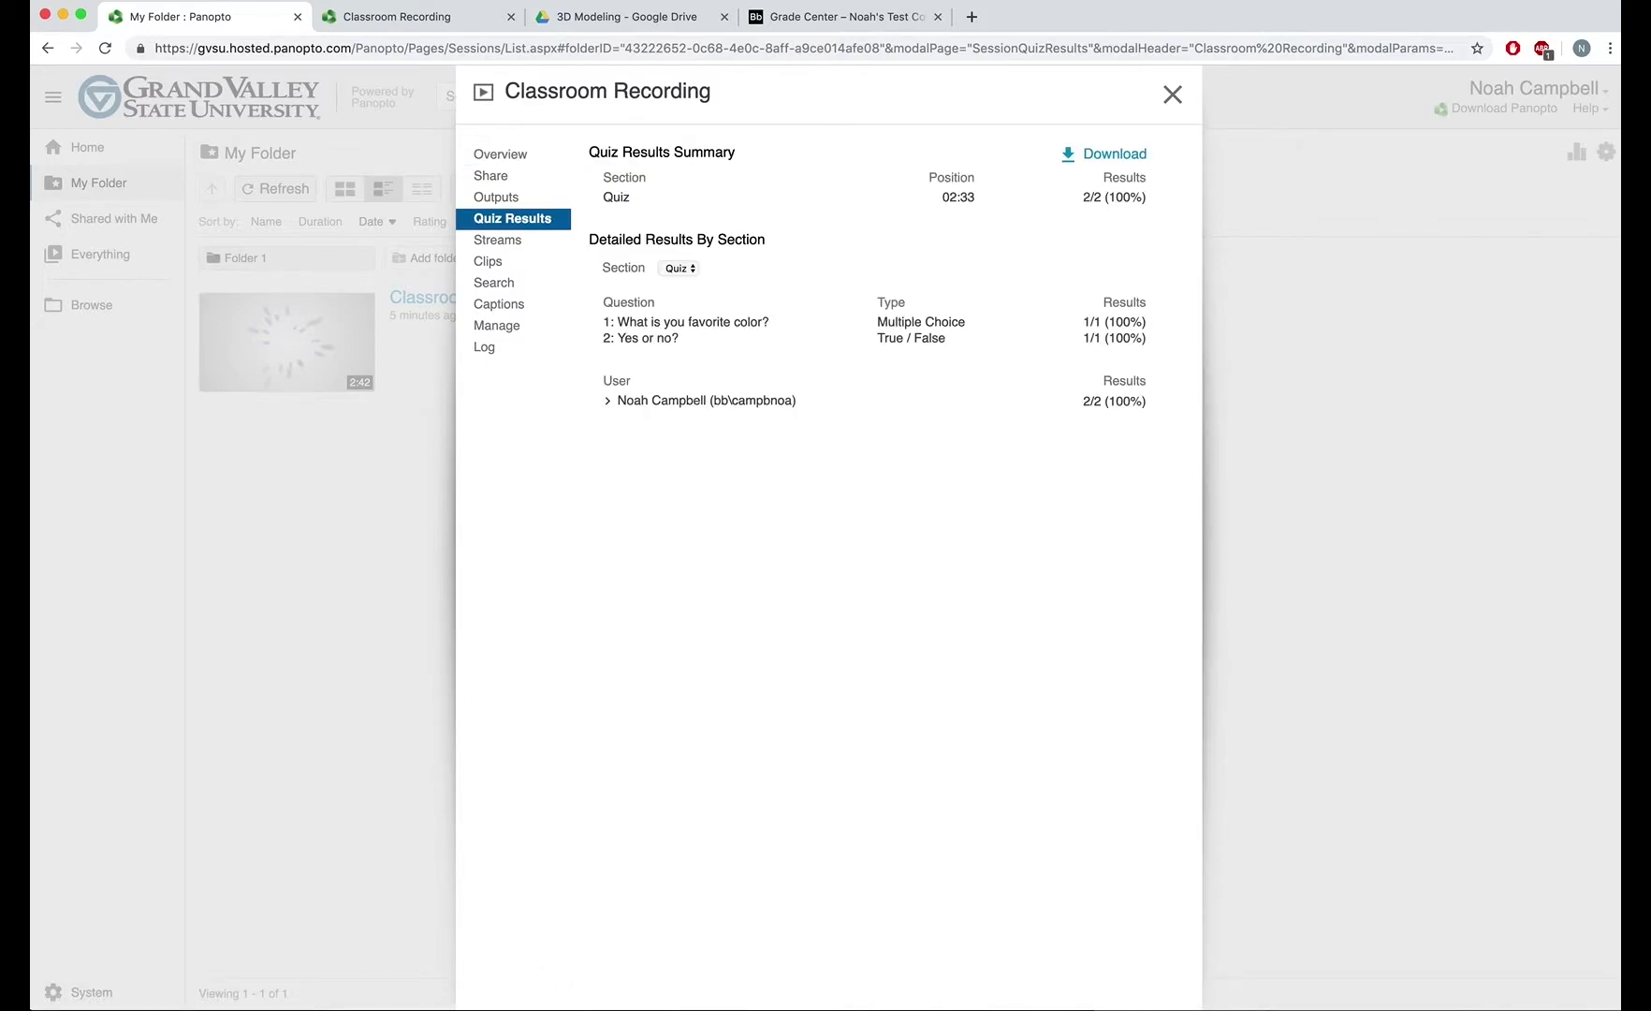